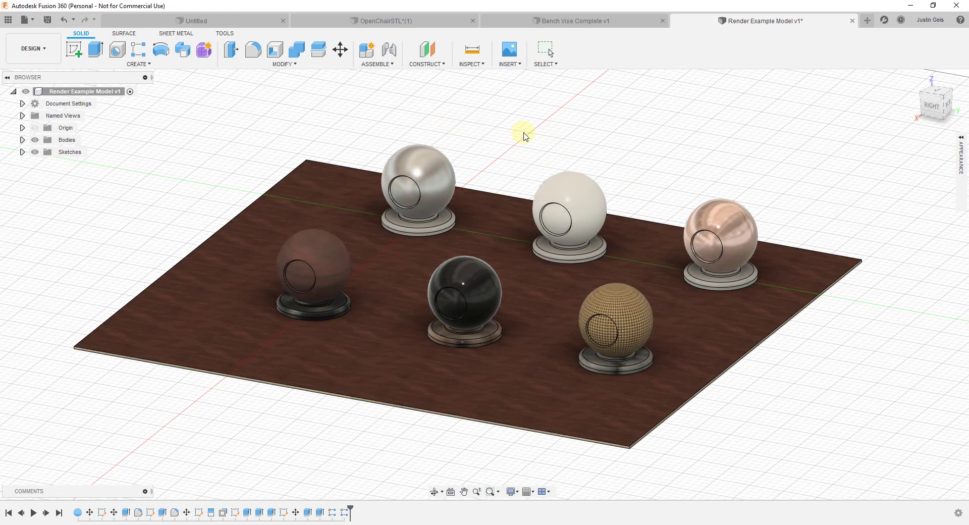
Switch from the Design workspace to the Render workspace
{"action": "left_click", "coordinate": [33, 48]}
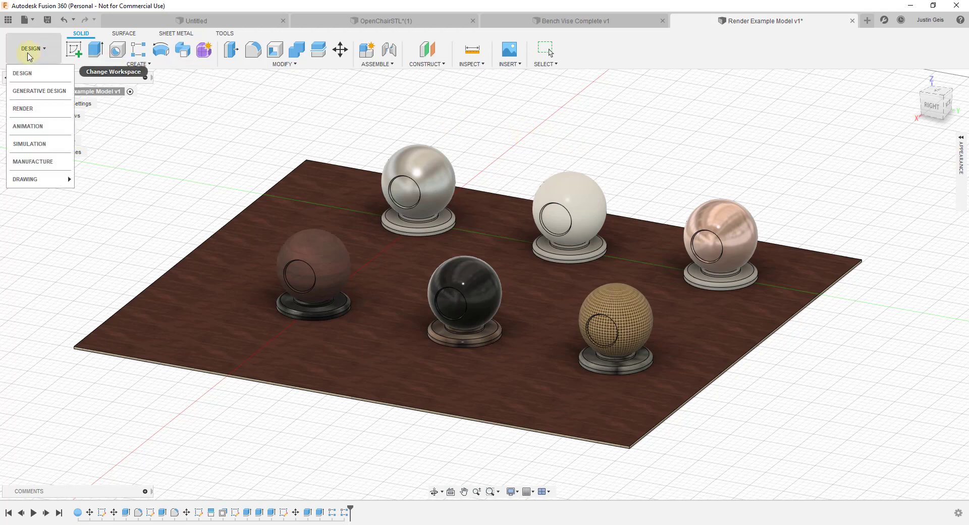
{"action": "left_click", "coordinate": [34, 105]}
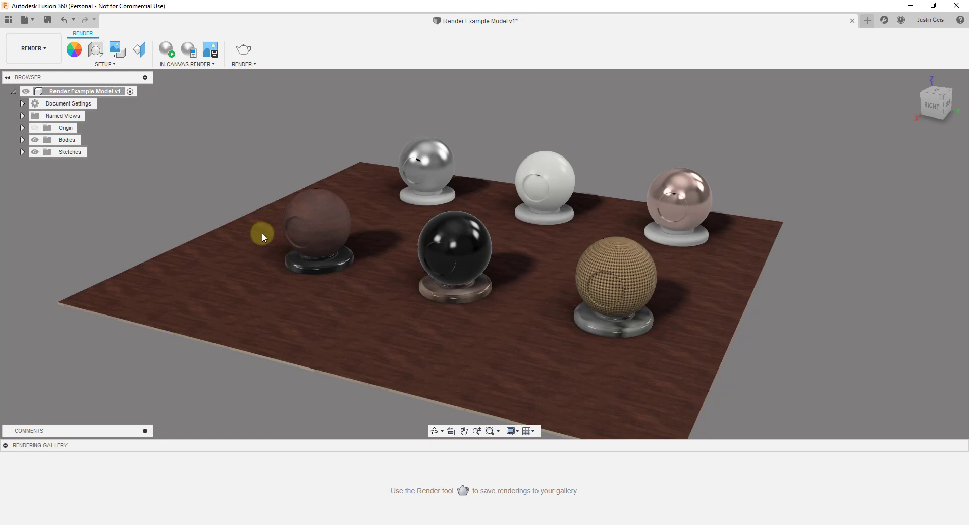
Start the in-canvas render of the six spheres and open Scene Settings
{"action": "left_click", "coordinate": [167, 53]}
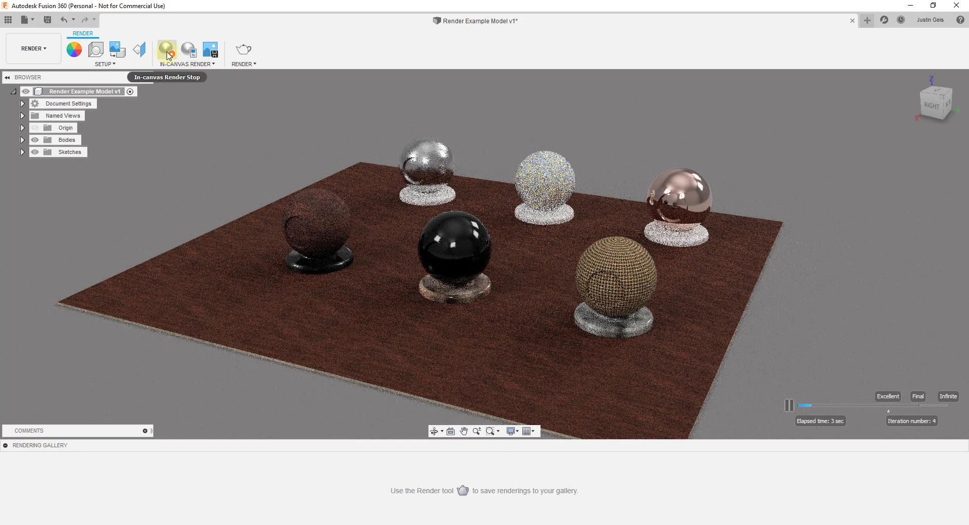
{"action": "scroll", "coordinate": [493, 255], "scroll_direction": "up", "scroll_amount": 3}
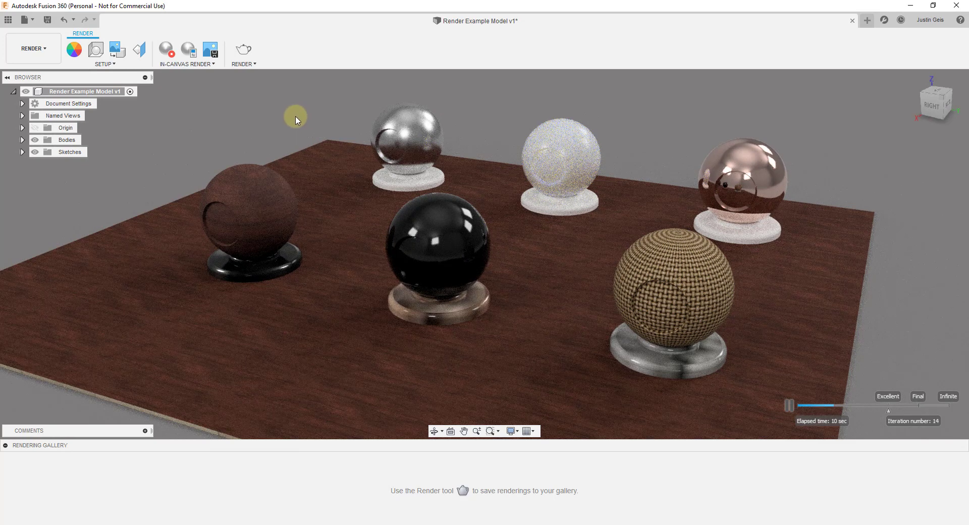
{"action": "left_click", "coordinate": [96, 50]}
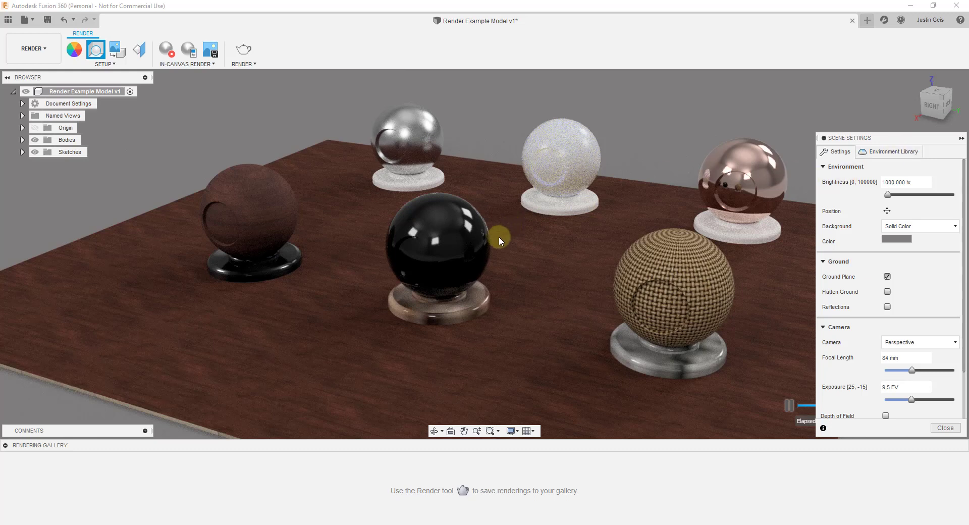
Browse the Environment Library presets, leaving Rim Highlights as the current environment
{"action": "left_click", "coordinate": [888, 152]}
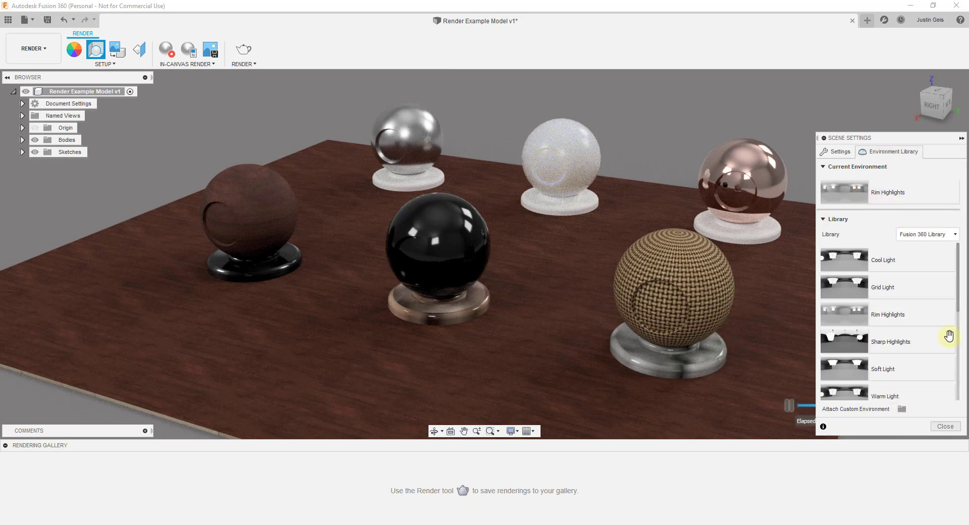
{"action": "left_click", "coordinate": [859, 258]}
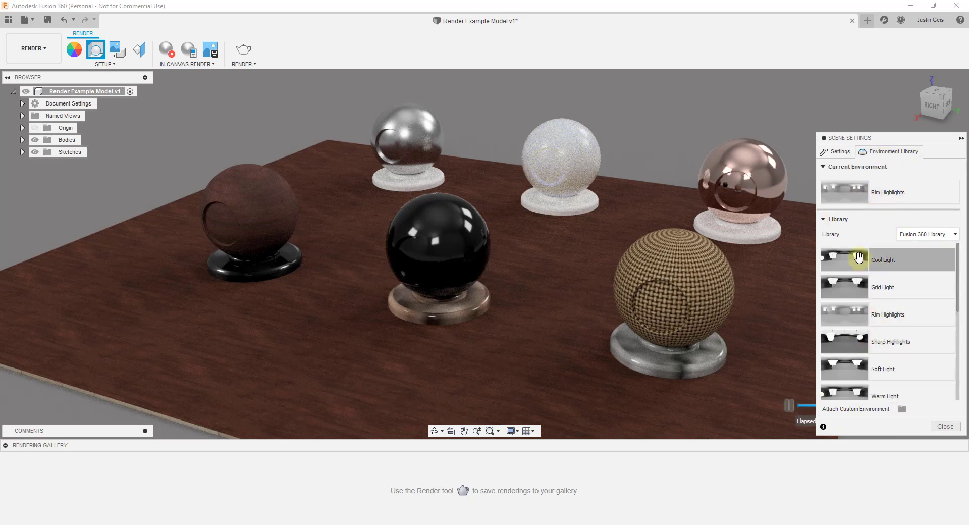
{"action": "left_click_drag", "start_coordinate": [858, 258], "coordinate": [877, 251]}
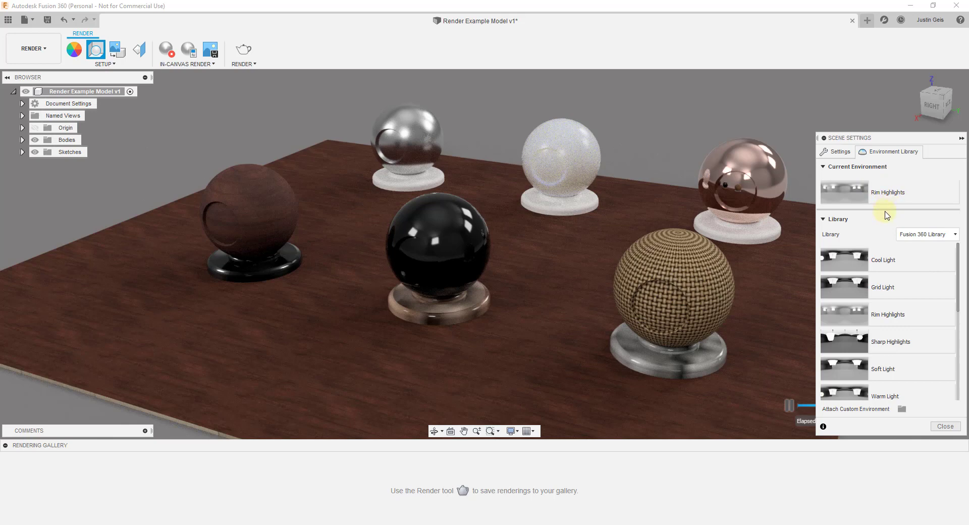
{"action": "scroll", "coordinate": [898, 336], "scroll_direction": "down", "scroll_amount": 3}
{"action": "scroll", "coordinate": [901, 336], "scroll_direction": "up", "scroll_amount": 1}
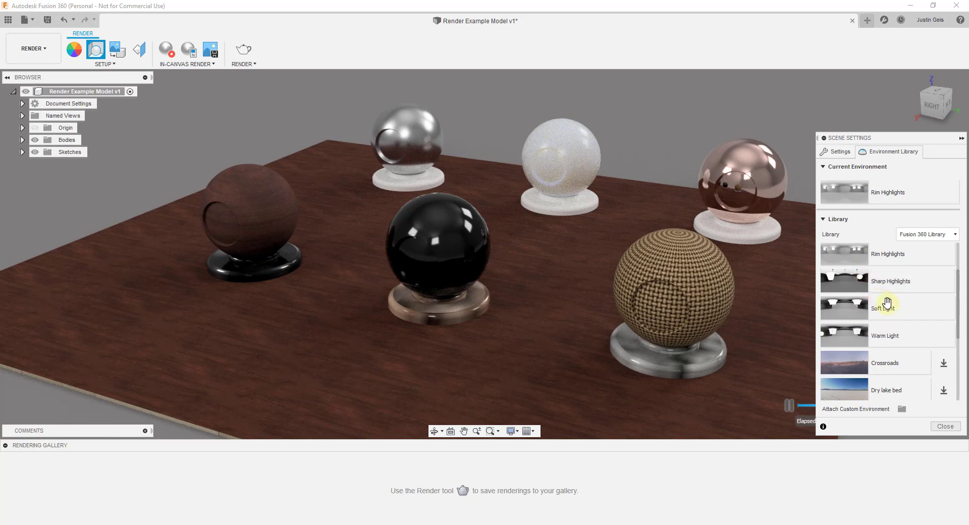
{"action": "scroll", "coordinate": [887, 303], "scroll_direction": "down", "scroll_amount": 5}
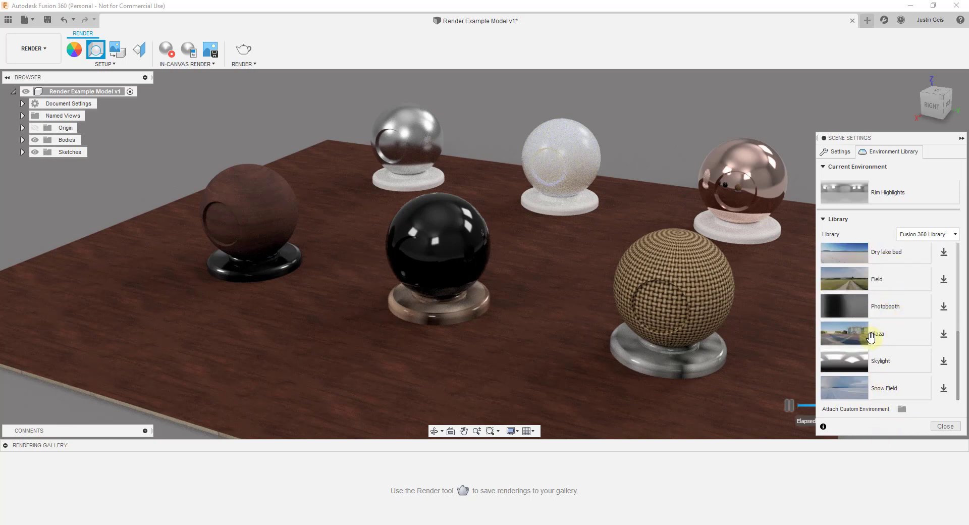
{"action": "scroll", "coordinate": [872, 325], "scroll_direction": "up", "scroll_amount": 5}
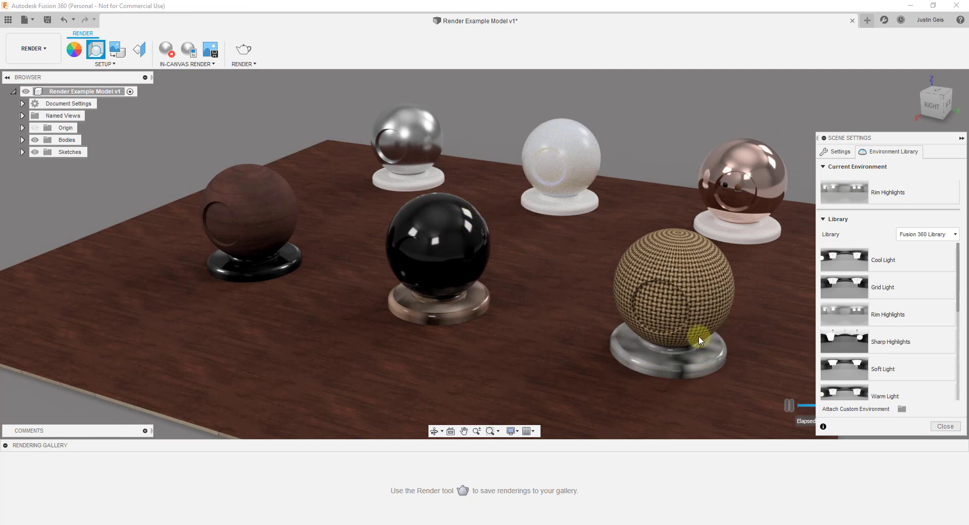
Apply the Cool Light environment to the sphere scene
{"action": "double_click", "coordinate": [844, 260]}
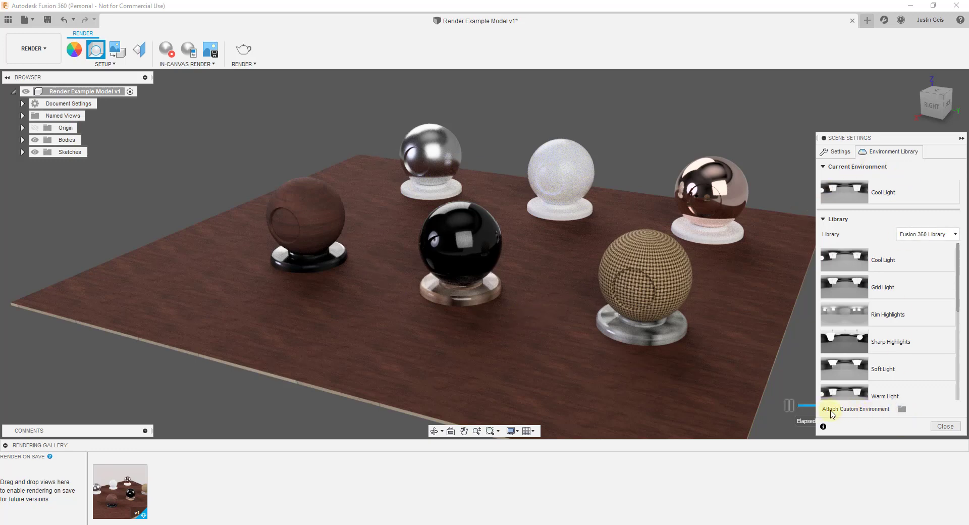
Attach the 8K HdrStudioCarFluorescentBlaze001 EXR as a custom environment
{"action": "left_click", "coordinate": [901, 410]}
{"action": "double_click", "coordinate": [166, 88]}
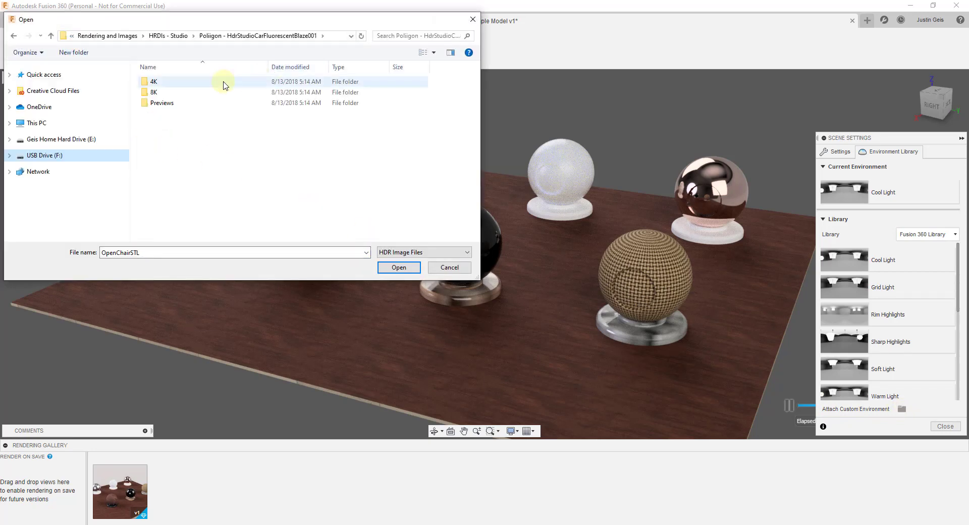
{"action": "left_click", "coordinate": [177, 92]}
{"action": "double_click", "coordinate": [177, 93]}
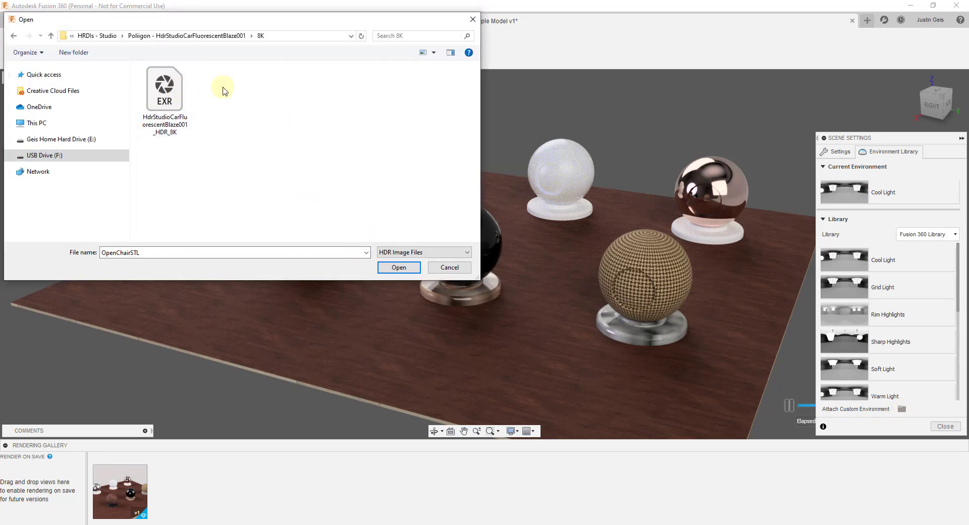
{"action": "double_click", "coordinate": [165, 112]}
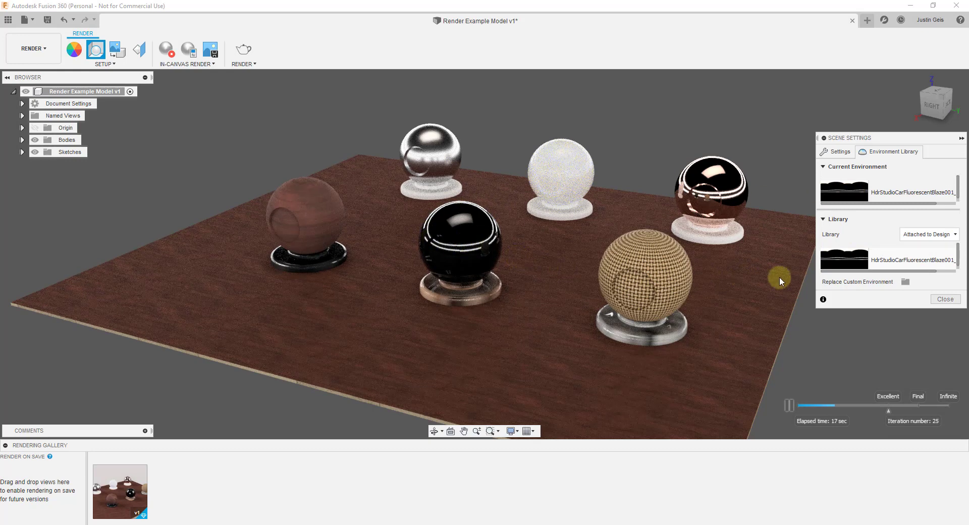
Switch the library back to Fusion 360 Library and reapply Cool Light
{"action": "scroll", "coordinate": [813, 257], "scroll_direction": "down", "scroll_amount": 1}
{"action": "left_click", "coordinate": [925, 235]}
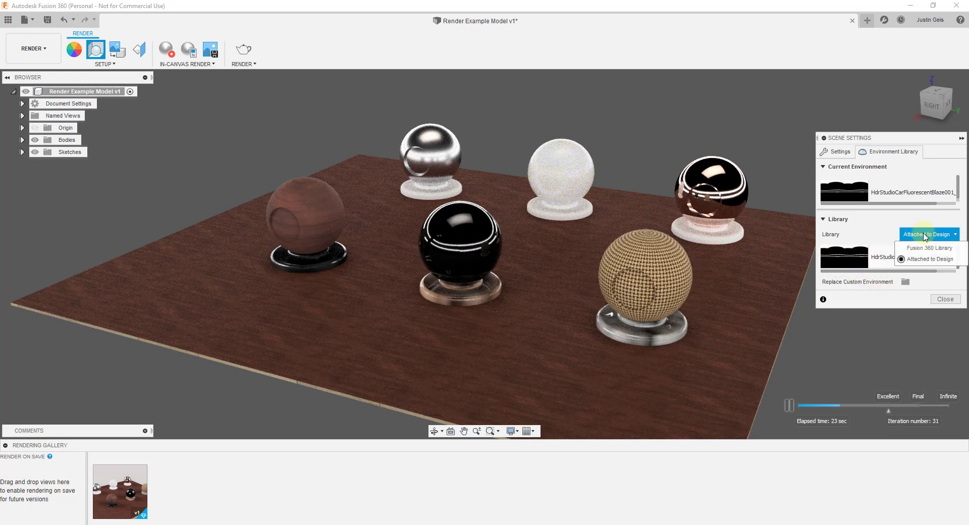
{"action": "left_click", "coordinate": [927, 248]}
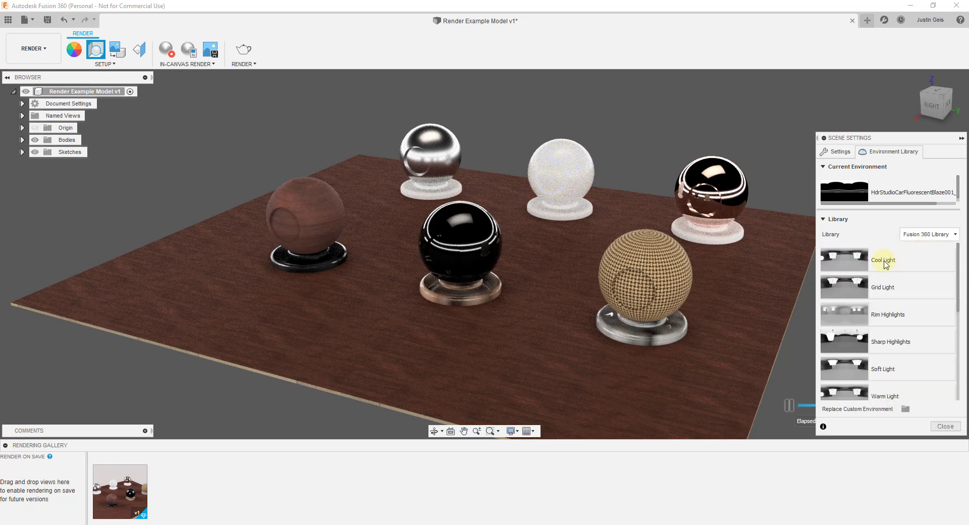
{"action": "double_click", "coordinate": [884, 260]}
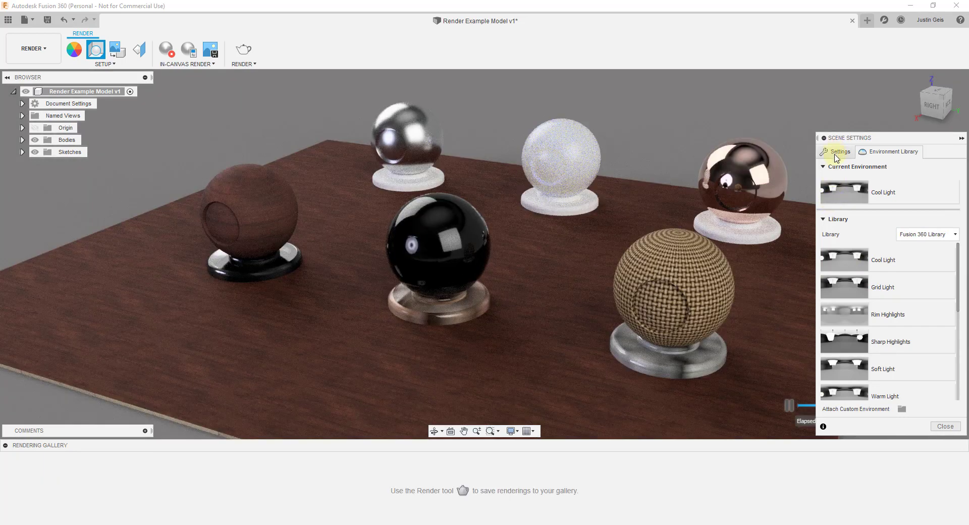
Raise the environment brightness from 1000 to 1300 lx
{"action": "left_click", "coordinate": [837, 153]}
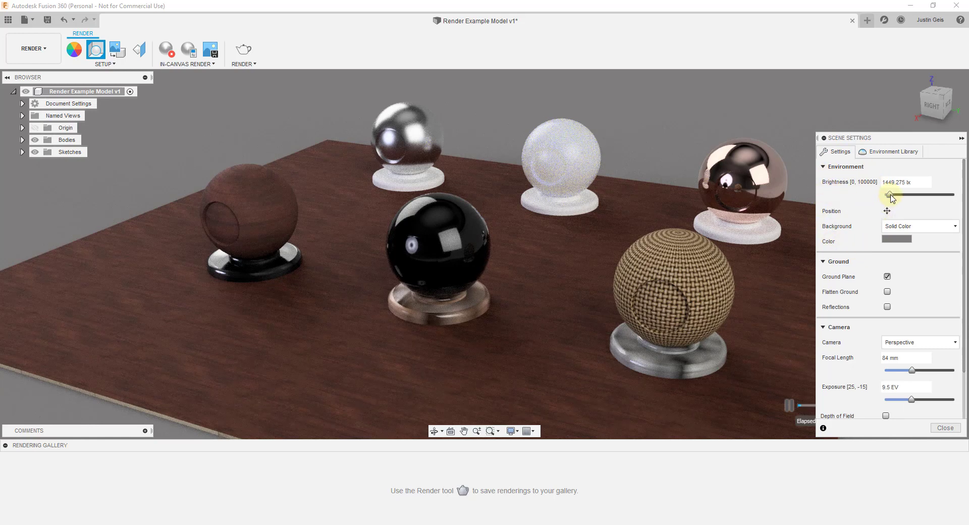
{"action": "mouse_move", "coordinate": [890, 196]}
{"action": "left_mouse_down"}
{"action": "mouse_move", "coordinate": [928, 198]}
{"action": "mouse_move", "coordinate": [887, 199]}
{"action": "left_mouse_up"}
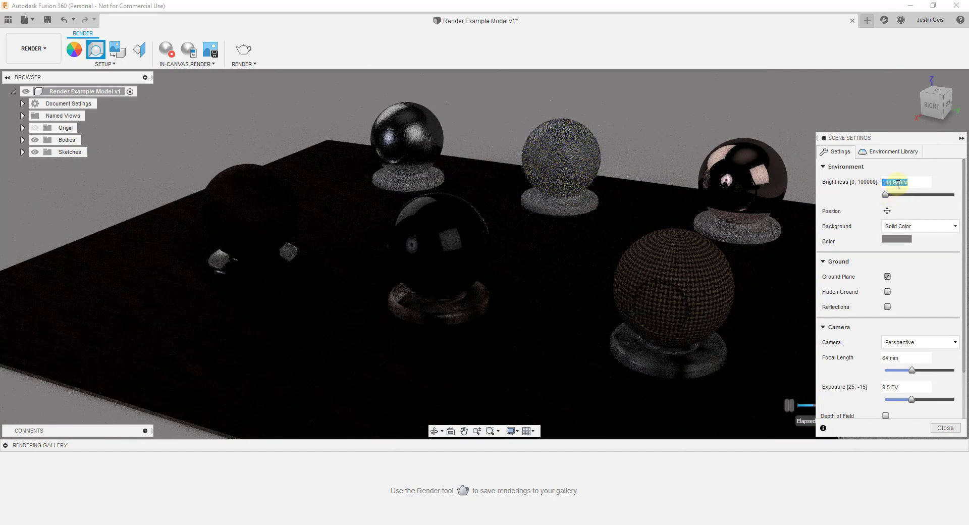
{"action": "type", "text": "1000"}
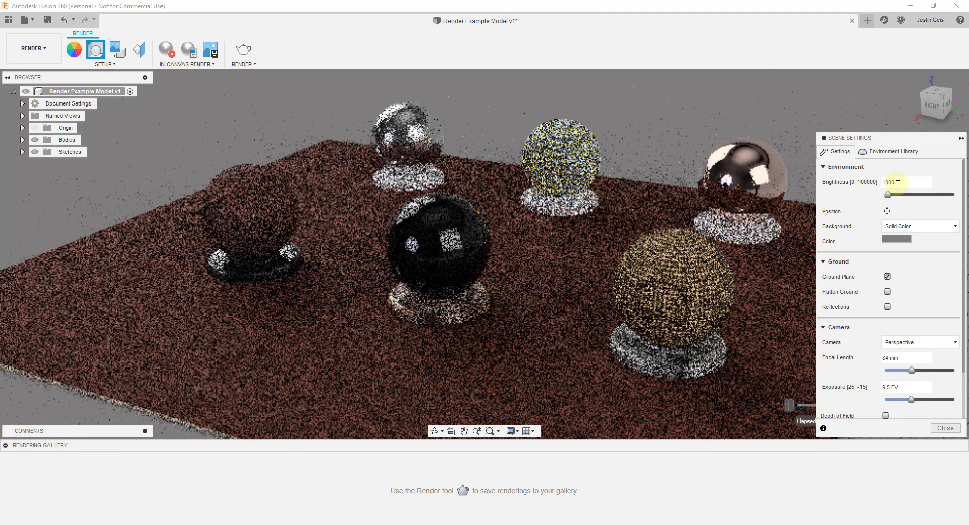
{"action": "key", "text": "BackSpace"}
{"action": "key", "text": "BackSpace"}
{"action": "key", "text": "BackSpace"}
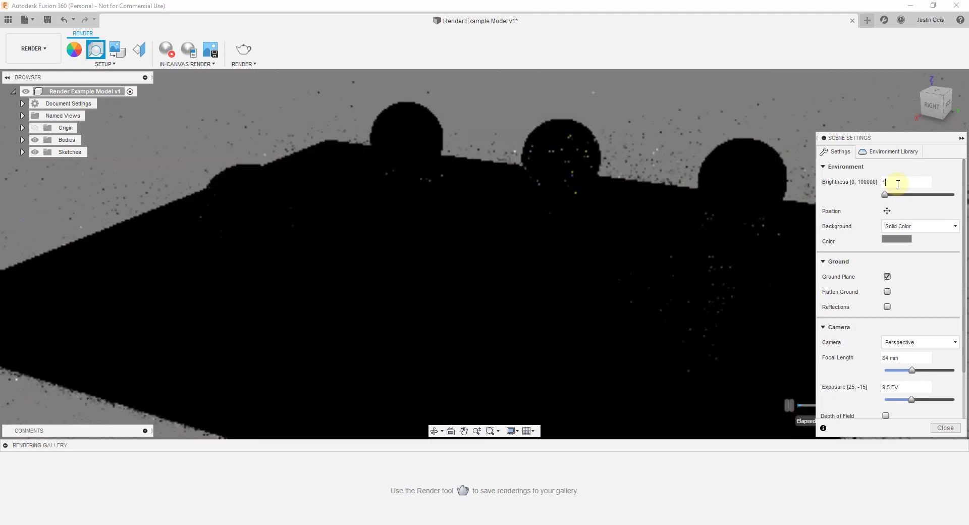
{"action": "type", "text": "300"}
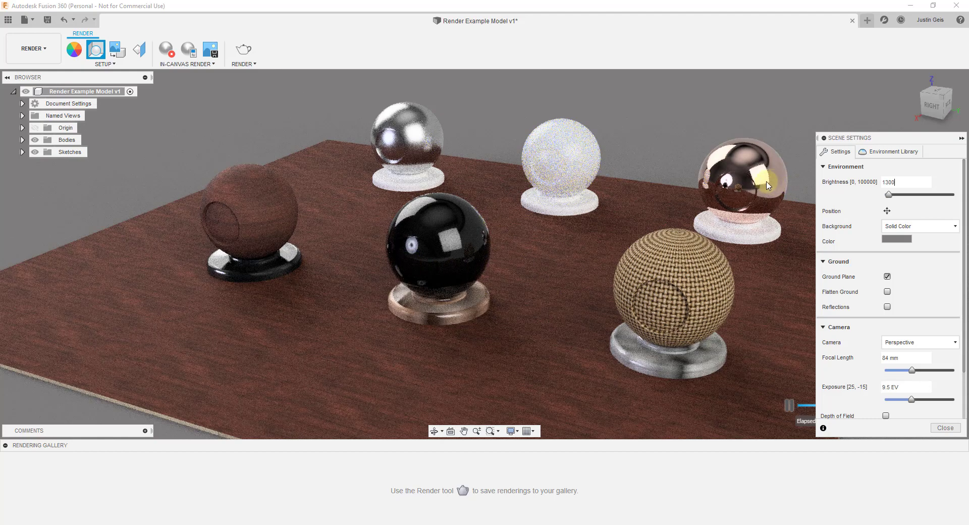
{"action": "key", "text": "Return"}
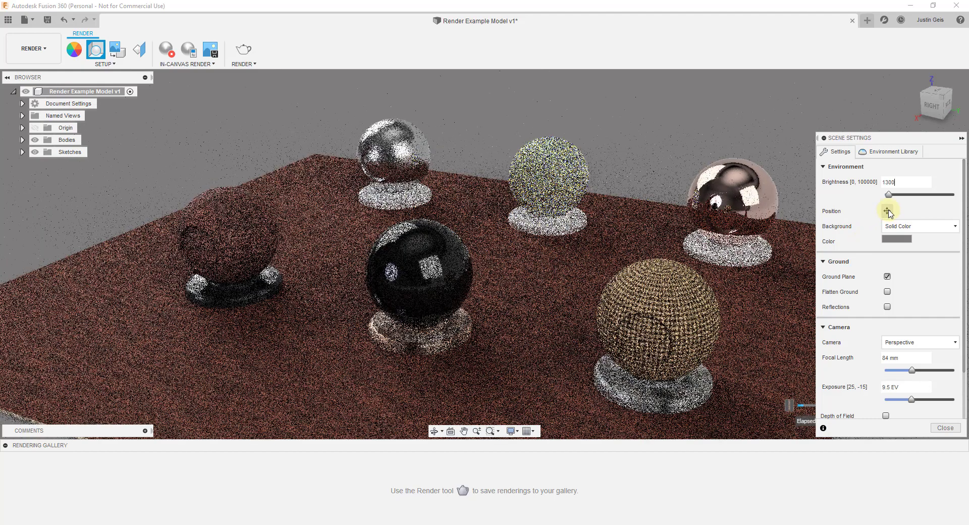
Reset the environment offset to zero and rotate the environment to about 19.9 deg
{"action": "left_click", "coordinate": [887, 211]}
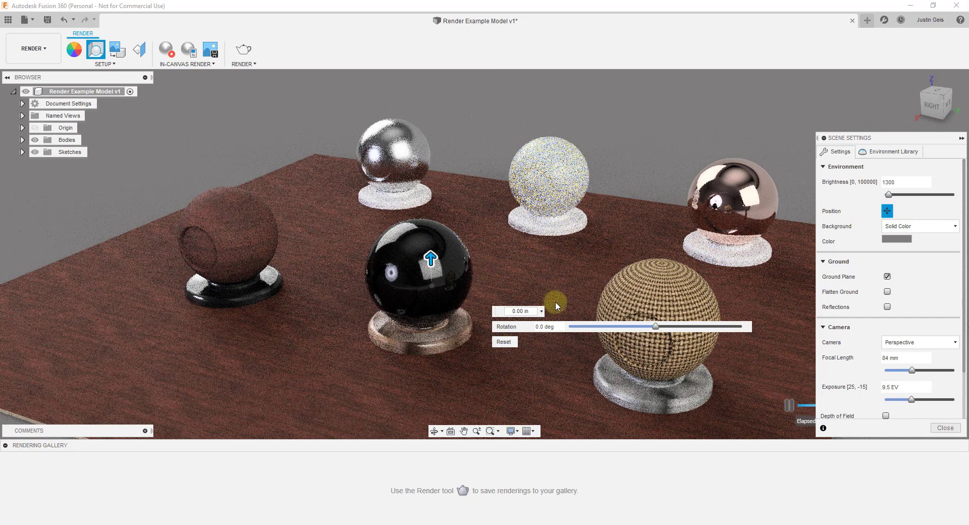
{"action": "mouse_move", "coordinate": [431, 257]}
{"action": "left_mouse_down"}
{"action": "mouse_move", "coordinate": [430, 239]}
{"action": "mouse_move", "coordinate": [431, 269]}
{"action": "mouse_move", "coordinate": [436, 249]}
{"action": "left_mouse_up"}
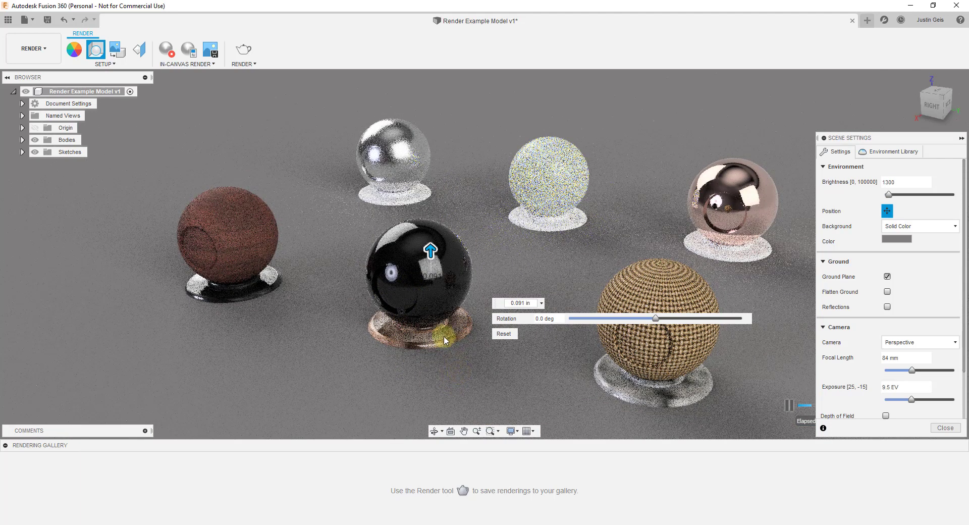
{"action": "left_click", "coordinate": [505, 334]}
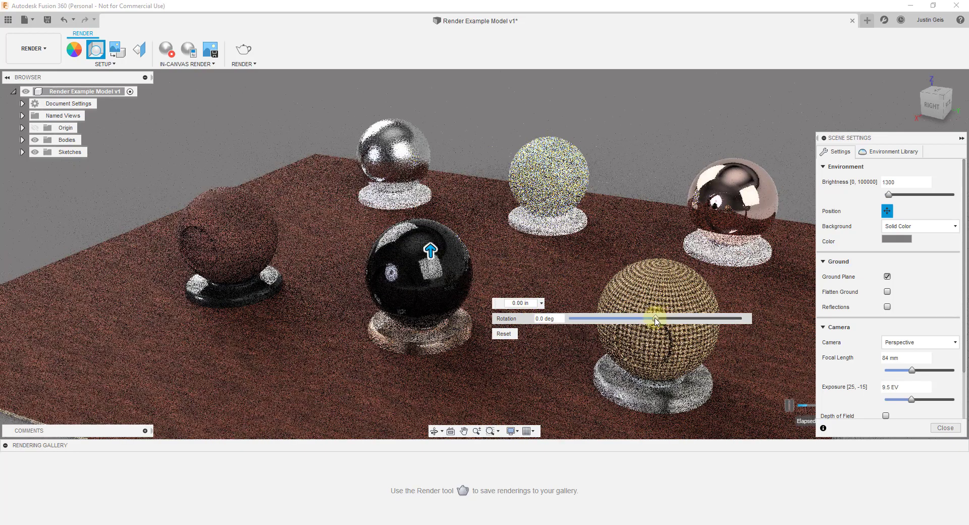
{"action": "left_click_drag", "start_coordinate": [655, 320], "coordinate": [578, 323]}
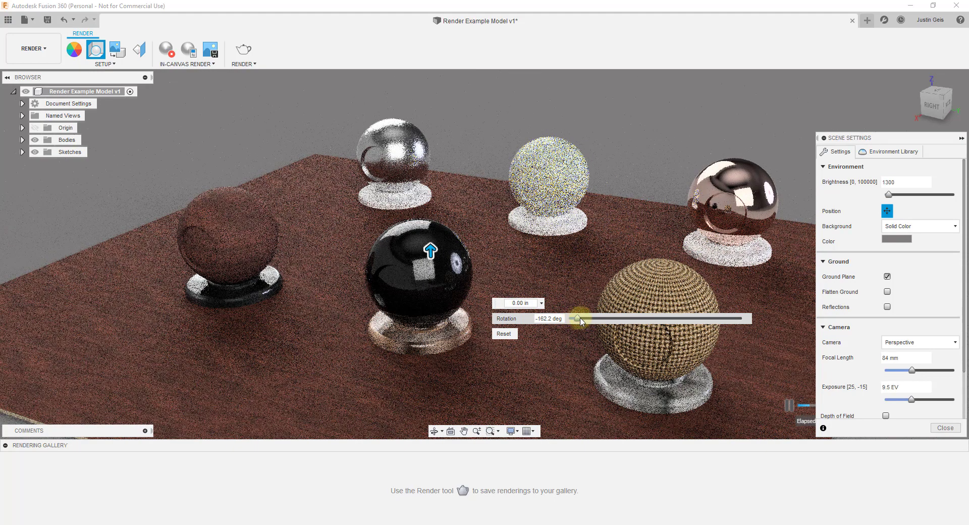
{"action": "left_click_drag", "start_coordinate": [580, 319], "coordinate": [666, 326]}
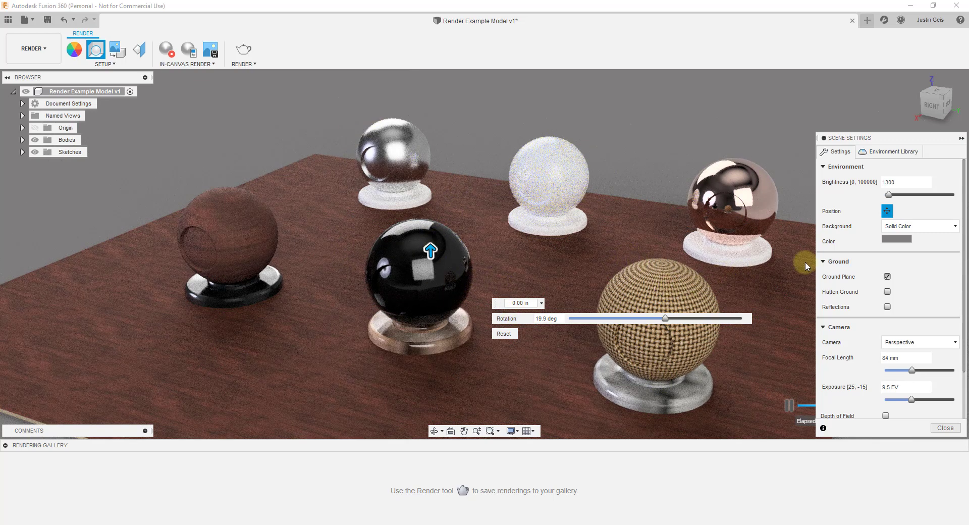
Use the environment image as background and orbit down to a low side view
{"action": "left_click", "coordinate": [905, 230]}
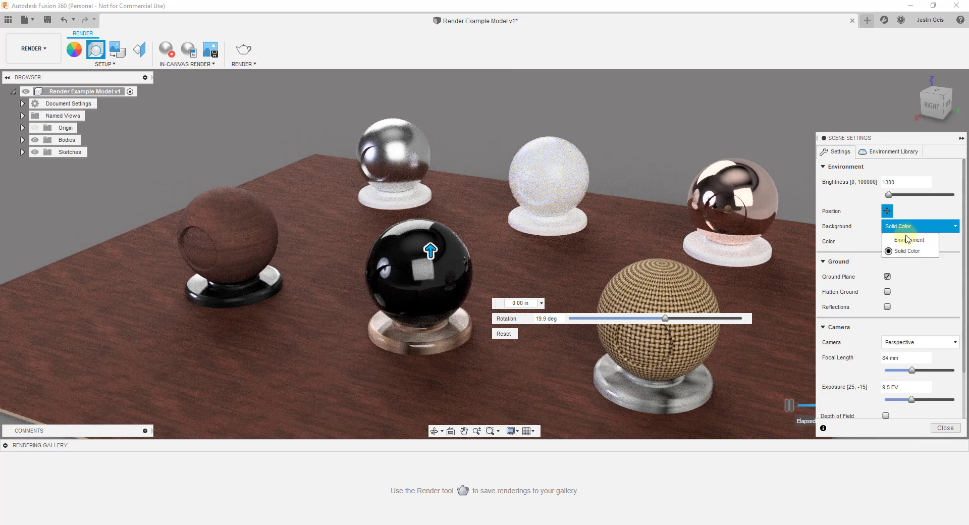
{"action": "left_click", "coordinate": [906, 239]}
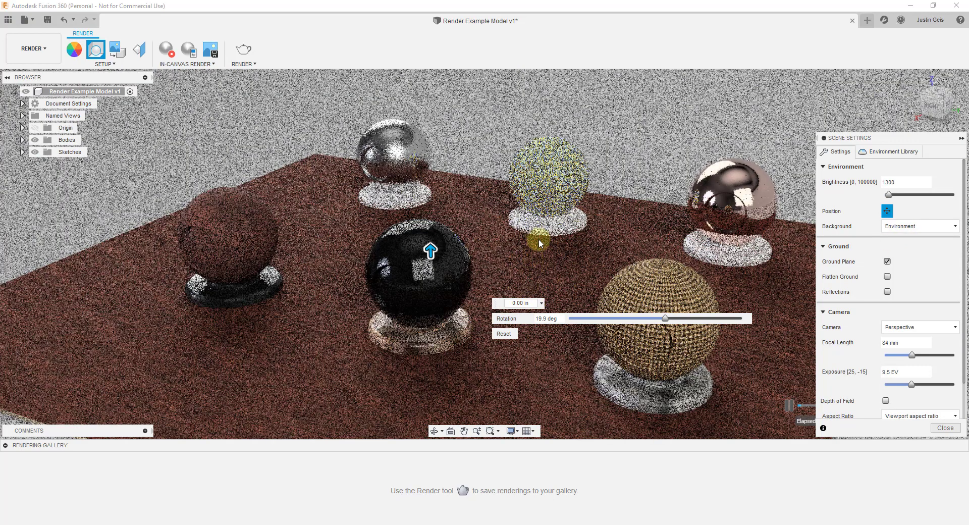
{"action": "mouse_move", "coordinate": [545, 270]}
{"action": "middle_mouse_down", "text": "shift"}
{"action": "mouse_move", "coordinate": [545, 255]}
{"action": "mouse_move", "coordinate": [541, 268]}
{"action": "mouse_move", "coordinate": [432, 259]}
{"action": "mouse_move", "coordinate": [513, 248]}
{"action": "mouse_move", "coordinate": [634, 258]}
{"action": "mouse_move", "coordinate": [632, 270]}
{"action": "mouse_move", "coordinate": [514, 291]}
{"action": "mouse_move", "coordinate": [540, 257]}
{"action": "mouse_move", "coordinate": [558, 270]}
{"action": "middle_mouse_up", "text": "shift"}
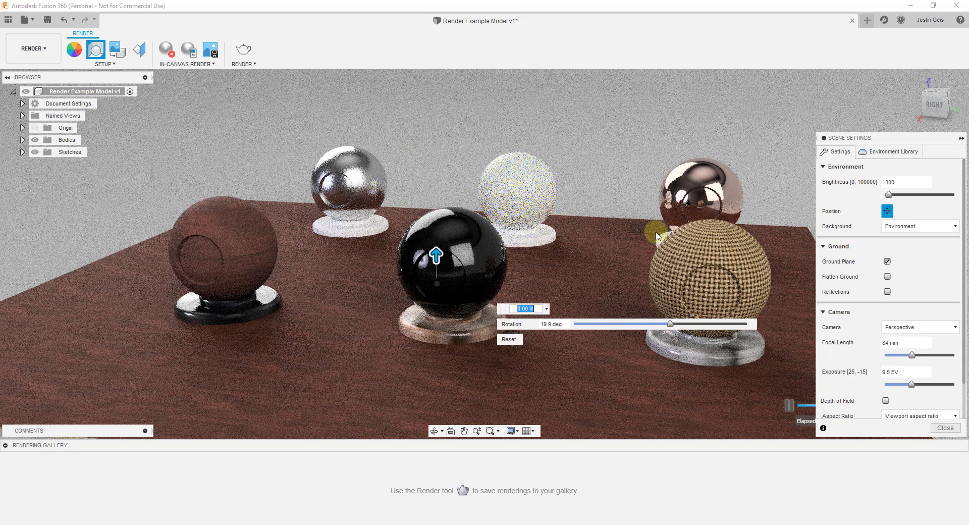
Switch the background back to Solid Color and try a dark red colour
{"action": "left_click", "coordinate": [901, 227]}
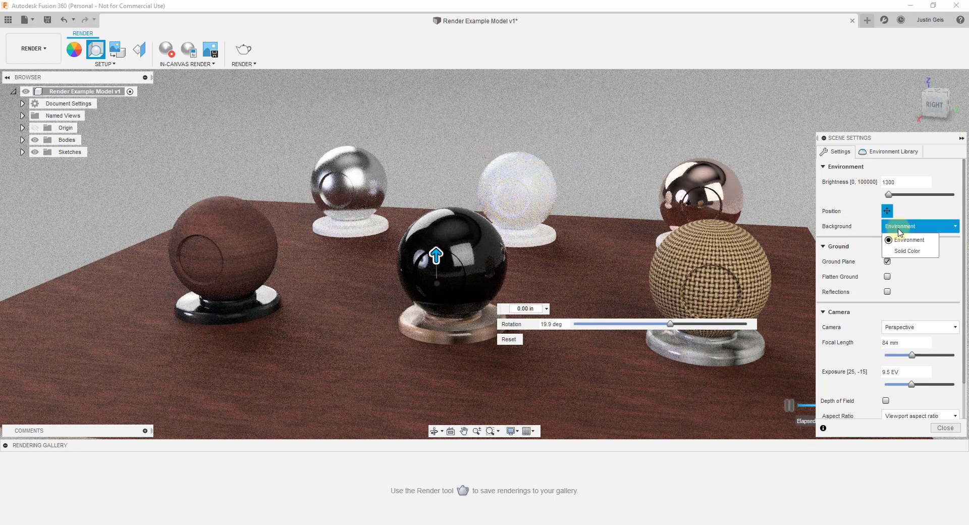
{"action": "left_click", "coordinate": [905, 251]}
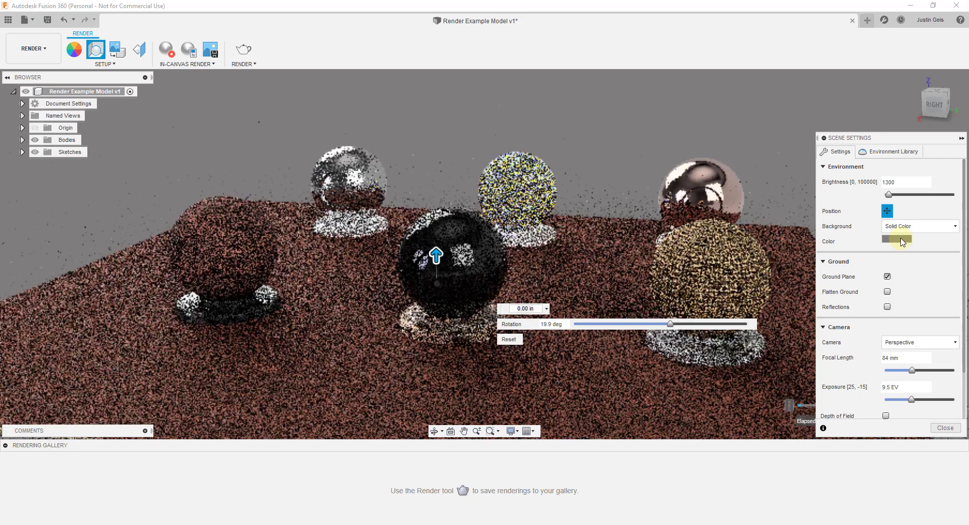
{"action": "left_click", "coordinate": [898, 239]}
{"action": "left_click_drag", "start_coordinate": [770, 181], "coordinate": [714, 204]}
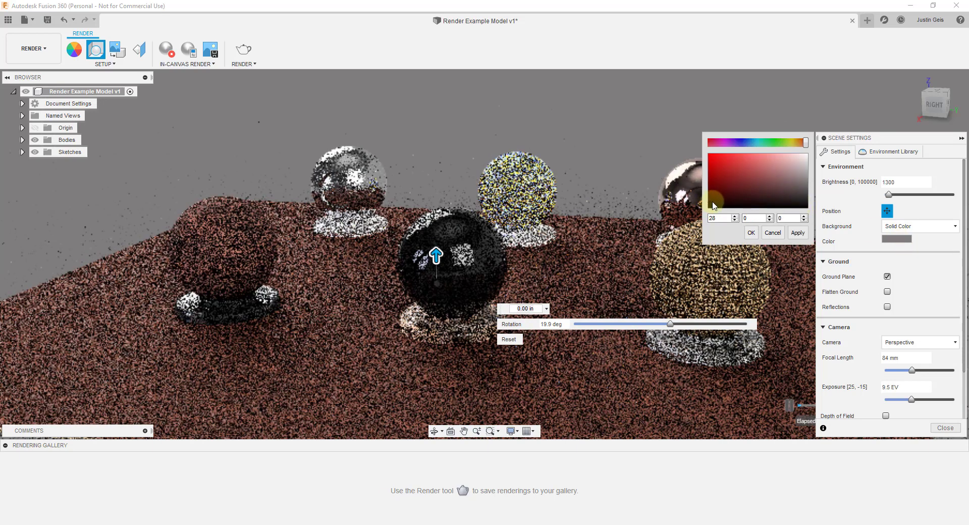
{"action": "left_click", "coordinate": [796, 234]}
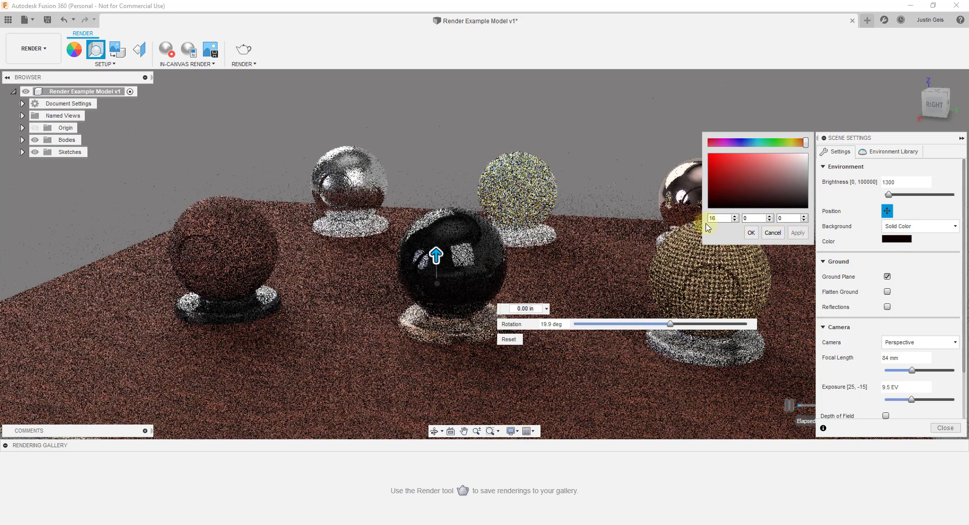
{"action": "left_click", "coordinate": [750, 233]}
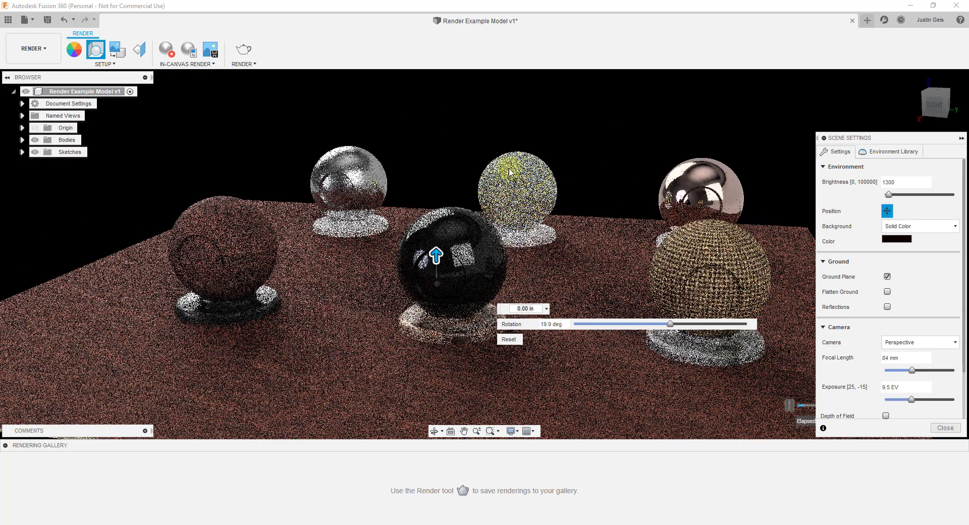
After trying light pink, settle on a near-black background of RGB 35, 33, 33
{"action": "left_click", "coordinate": [898, 239]}
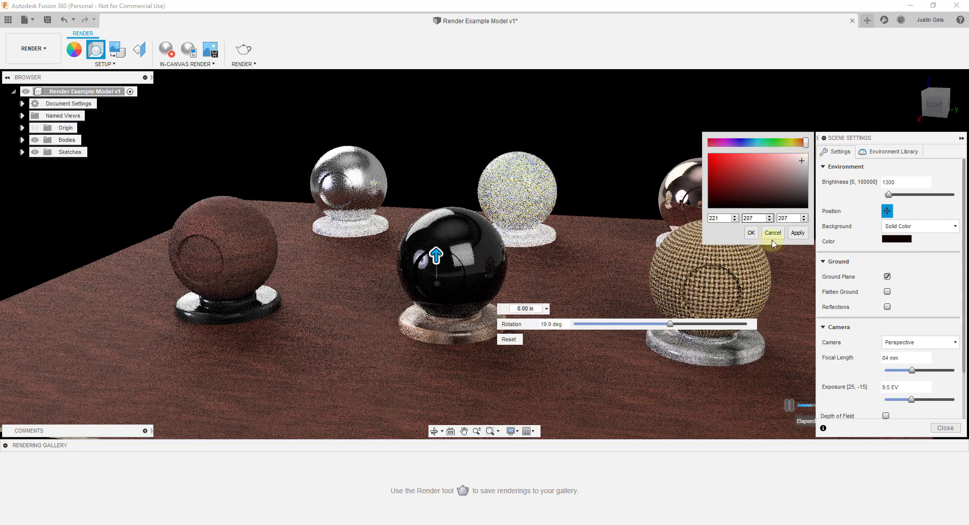
{"action": "left_click", "coordinate": [796, 233]}
{"action": "left_click", "coordinate": [751, 233]}
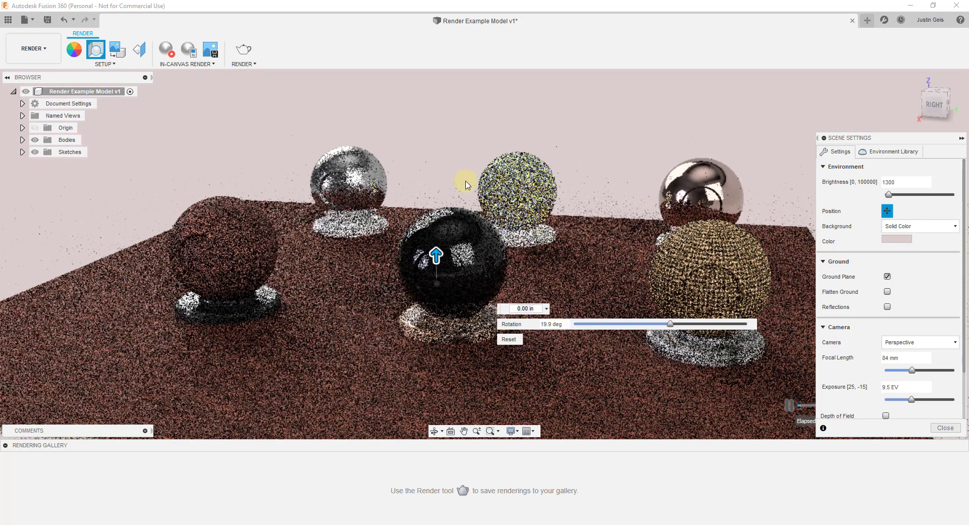
{"action": "left_click", "coordinate": [446, 278]}
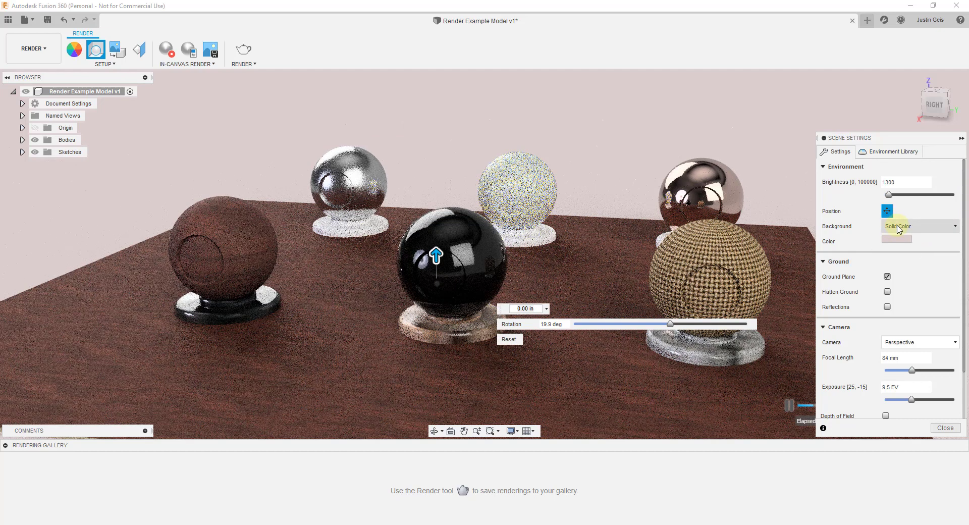
{"action": "left_click", "coordinate": [896, 239]}
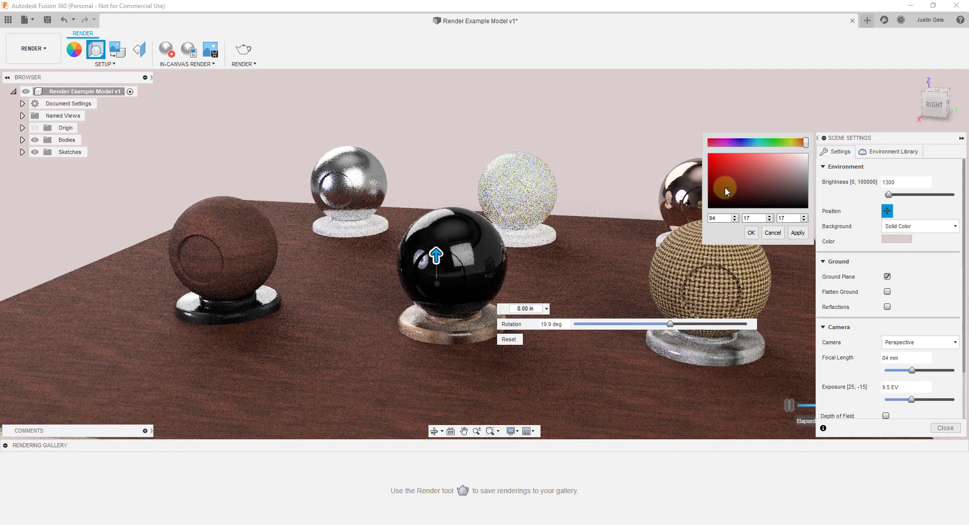
{"action": "left_click", "coordinate": [751, 232]}
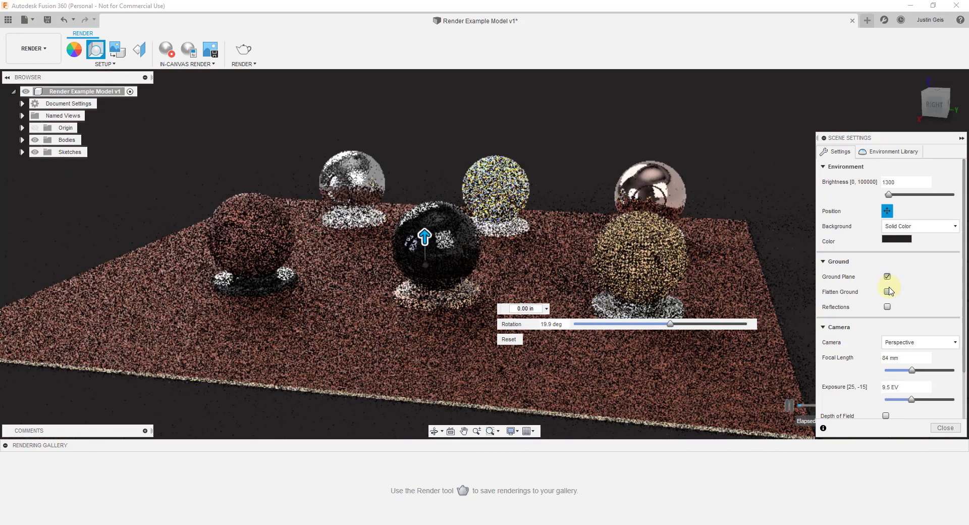
Toggle the ground plane off and on, then set background colour RGB 221, 214, 214
{"action": "left_click", "coordinate": [887, 277]}
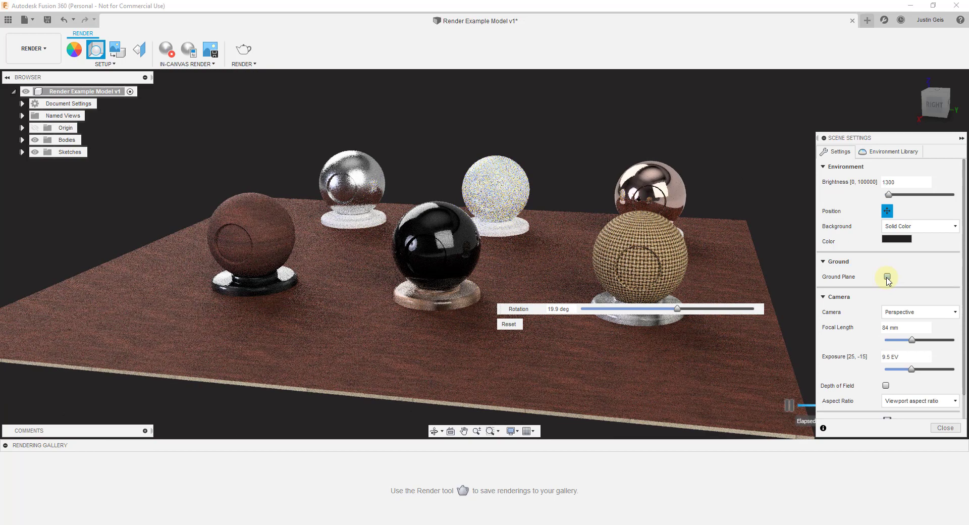
{"action": "left_click", "coordinate": [887, 277]}
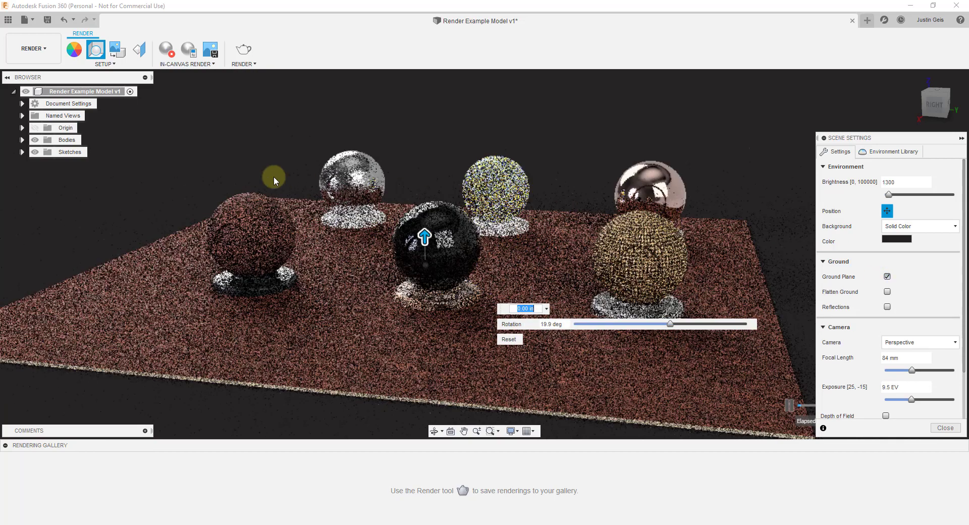
{"action": "middle_click_drag", "start_coordinate": [292, 209], "coordinate": [791, 272]}
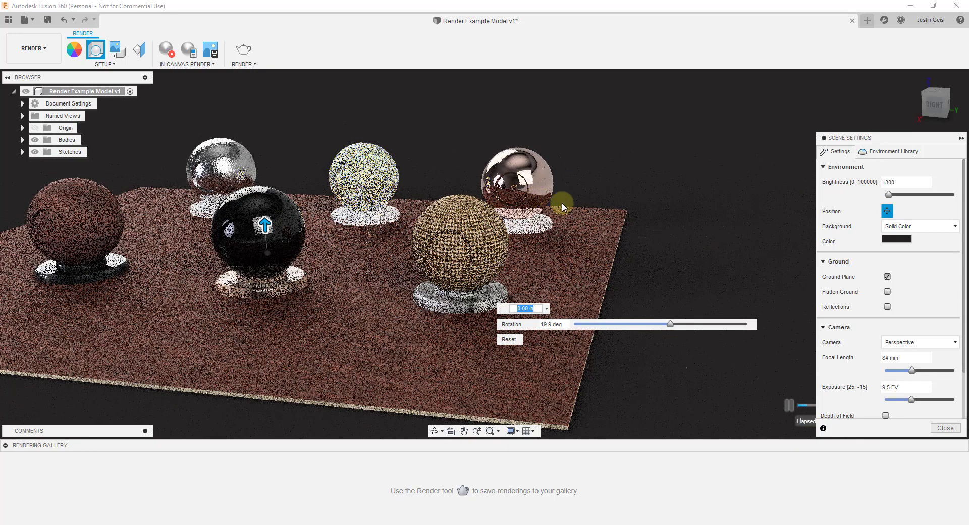
{"action": "left_click", "coordinate": [903, 240]}
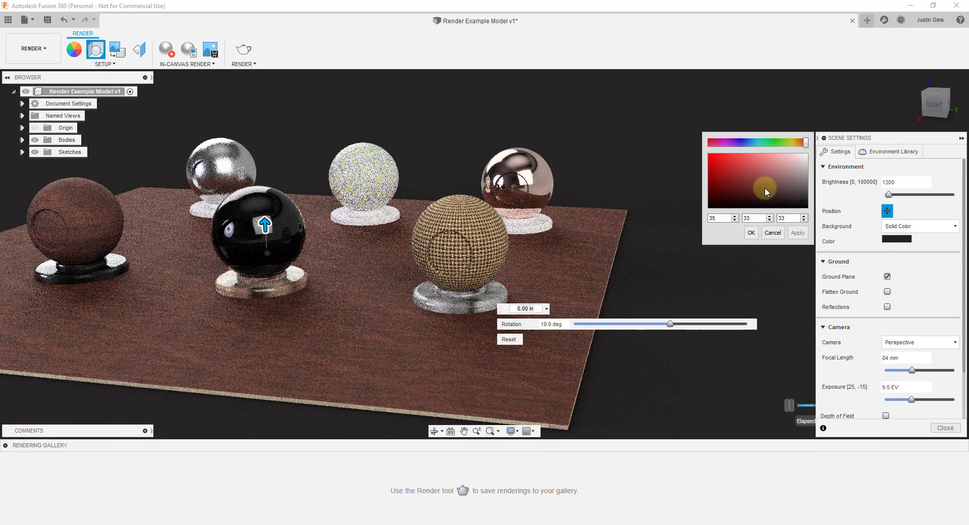
{"action": "left_click", "coordinate": [751, 233]}
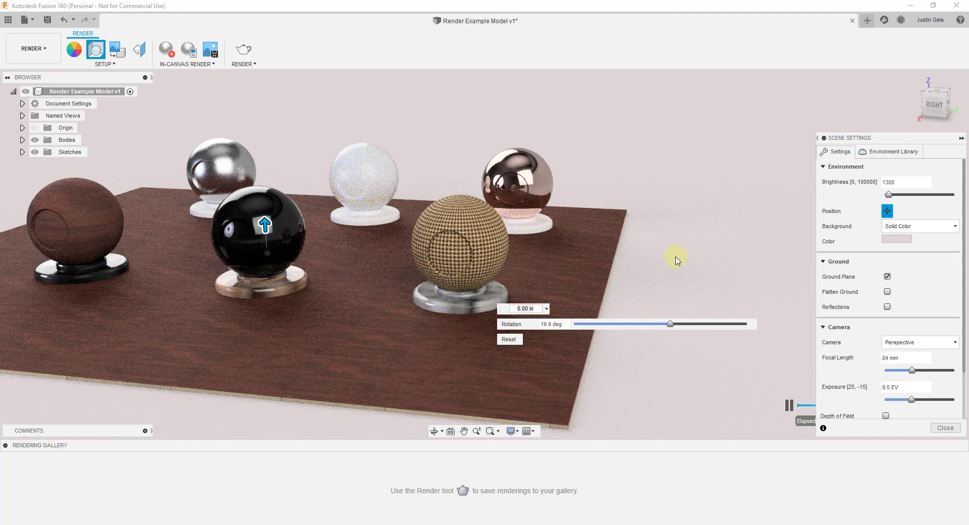
Turn on ground reflections and dismiss the environment Position manipulator
{"action": "left_click", "coordinate": [887, 307]}
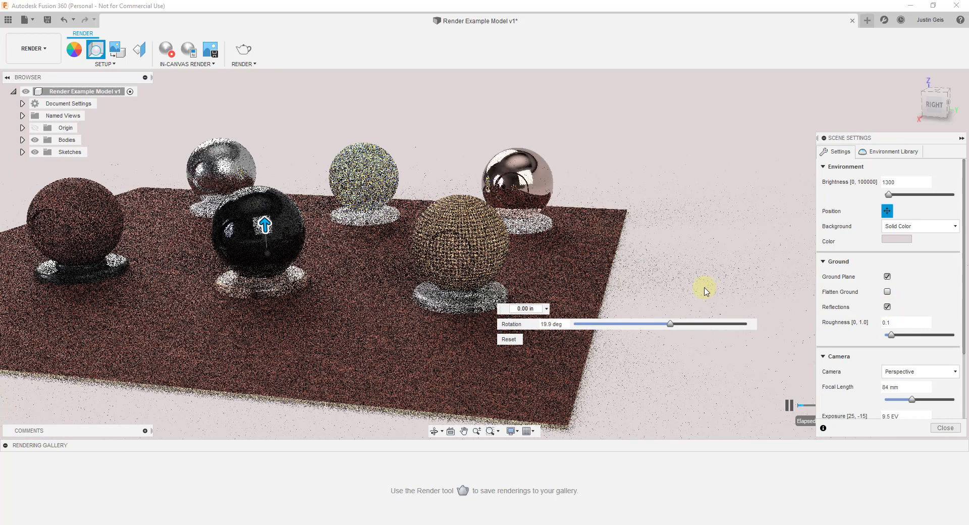
{"action": "mouse_move", "coordinate": [717, 275]}
{"action": "middle_mouse_down", "text": "shift"}
{"action": "mouse_move", "coordinate": [645, 273]}
{"action": "mouse_move", "coordinate": [706, 273]}
{"action": "middle_mouse_up", "text": "shift"}
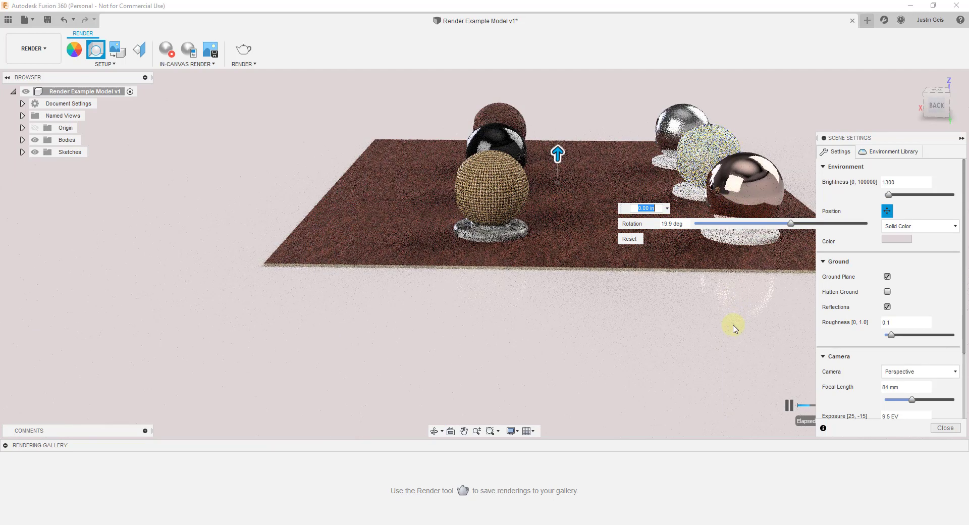
{"action": "left_click", "coordinate": [887, 211]}
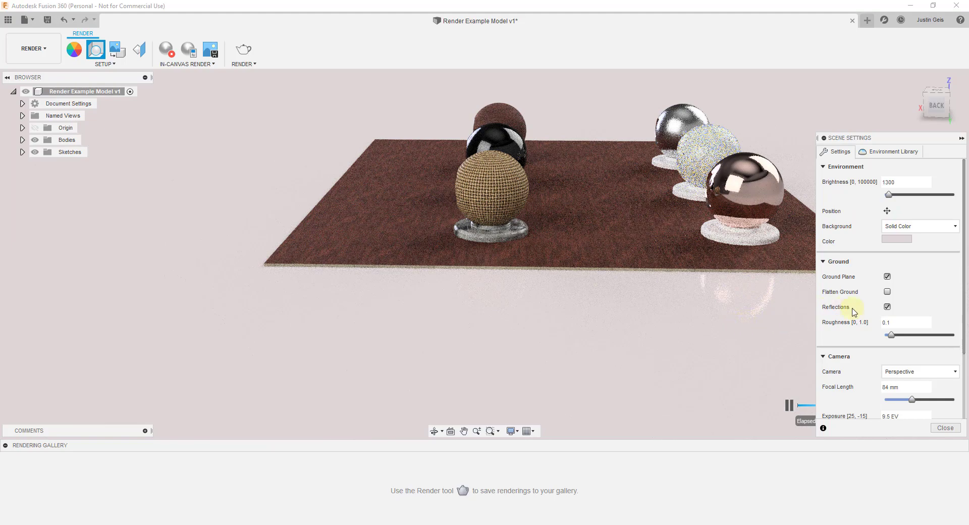
Set ground reflection roughness to 0.1 after trying 0.4, and orbit the spheres back into view
{"action": "mouse_move", "coordinate": [891, 336]}
{"action": "left_mouse_down"}
{"action": "mouse_move", "coordinate": [931, 335]}
{"action": "mouse_move", "coordinate": [880, 330]}
{"action": "left_mouse_up"}
{"action": "left_click_drag", "start_coordinate": [884, 335], "coordinate": [888, 334]}
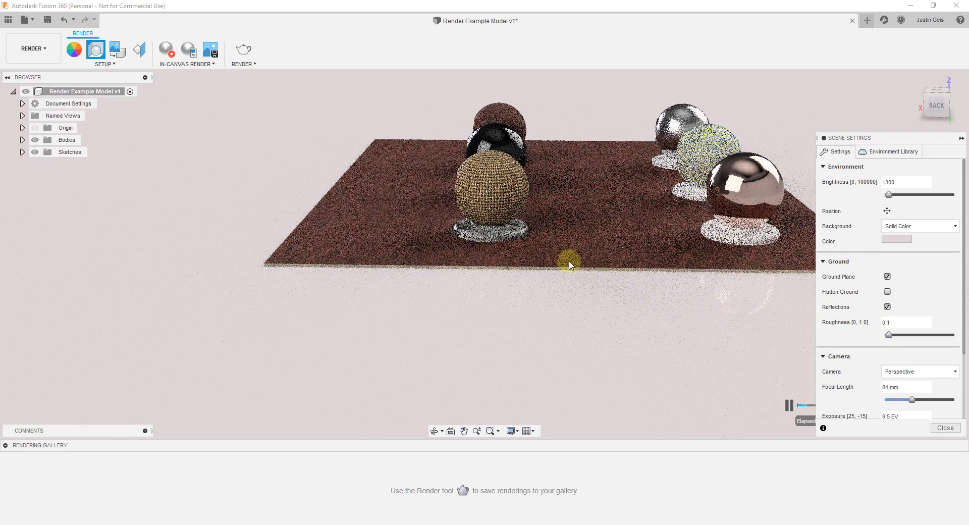
{"action": "middle_click_drag", "start_coordinate": [569, 263], "coordinate": [656, 280], "text": "shift"}
{"action": "middle_click_drag", "start_coordinate": [636, 266], "coordinate": [847, 357], "text": "shift"}
{"action": "scroll", "coordinate": [885, 375], "scroll_direction": "down", "scroll_amount": 2}
{"action": "scroll", "coordinate": [886, 375], "scroll_direction": "down", "scroll_amount": 1}
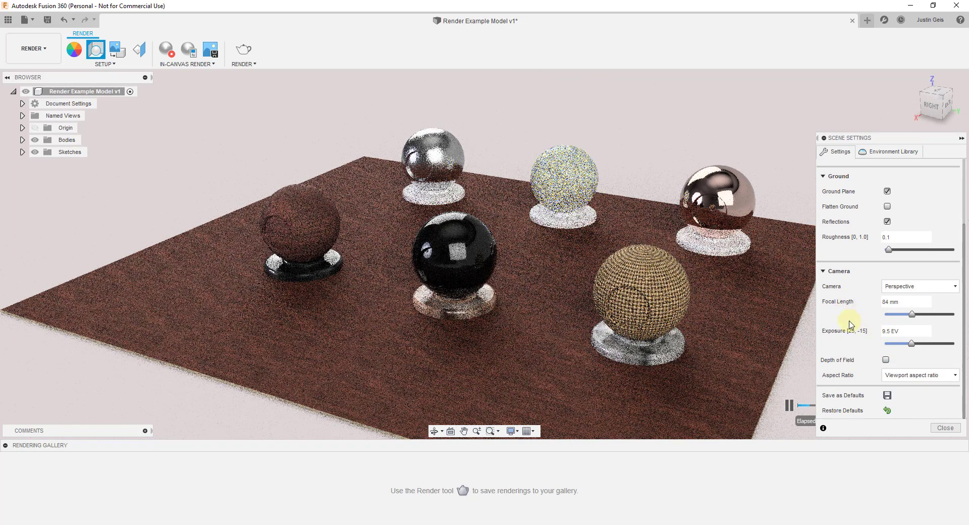
Set the scene camera to Perspective, after trying Orthographic, and drag focal length from 84 mm to 76 mm
{"action": "left_click", "coordinate": [897, 286]}
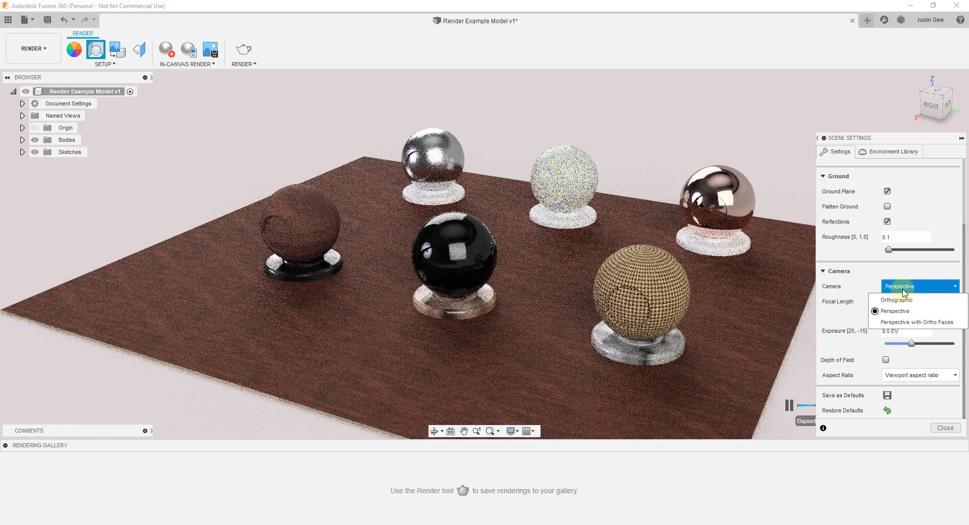
{"action": "left_click", "coordinate": [898, 301]}
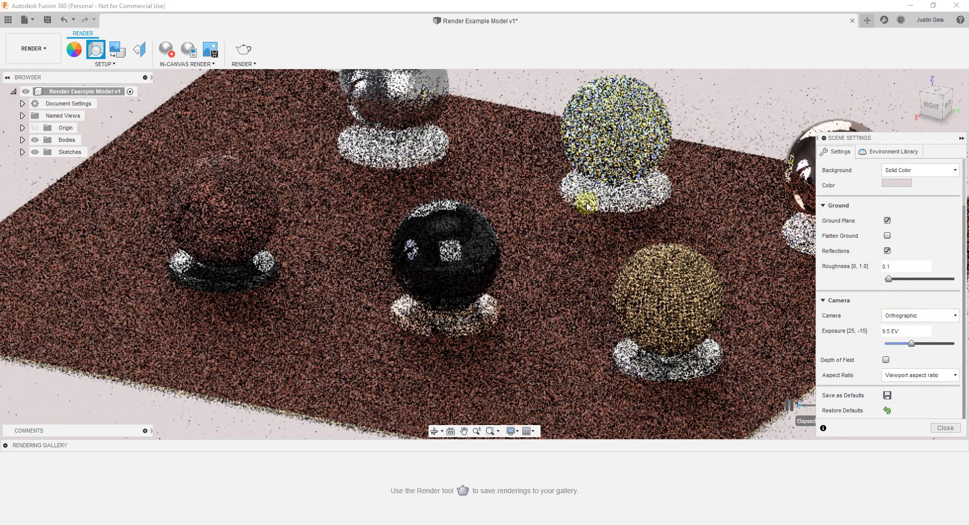
{"action": "scroll", "coordinate": [555, 237], "scroll_direction": "down", "scroll_amount": 5}
{"action": "scroll", "coordinate": [361, 108], "scroll_direction": "up", "scroll_amount": 2}
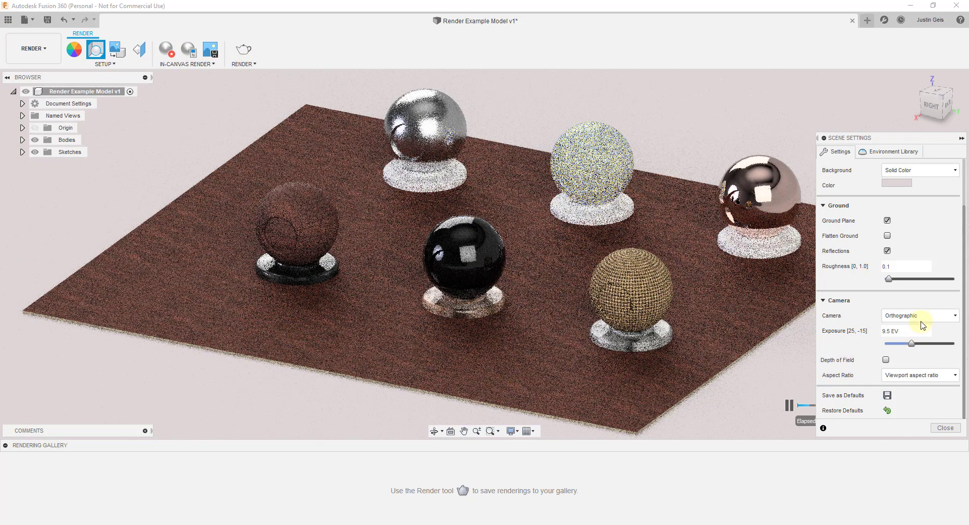
{"action": "left_click", "coordinate": [920, 319]}
{"action": "left_click", "coordinate": [893, 339]}
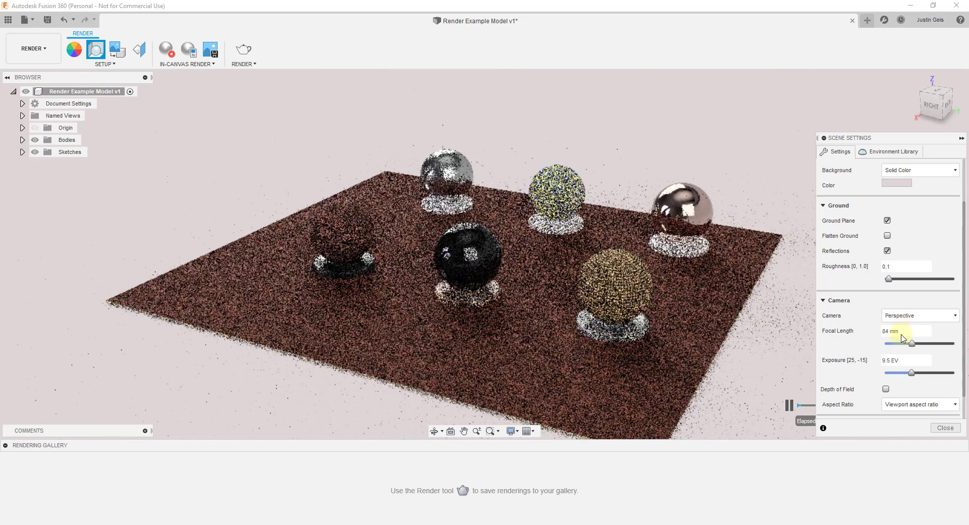
{"action": "mouse_move", "coordinate": [913, 346]}
{"action": "left_mouse_down"}
{"action": "mouse_move", "coordinate": [945, 347]}
{"action": "mouse_move", "coordinate": [889, 347]}
{"action": "mouse_move", "coordinate": [953, 348]}
{"action": "mouse_move", "coordinate": [882, 349]}
{"action": "mouse_move", "coordinate": [909, 347]}
{"action": "left_mouse_up"}
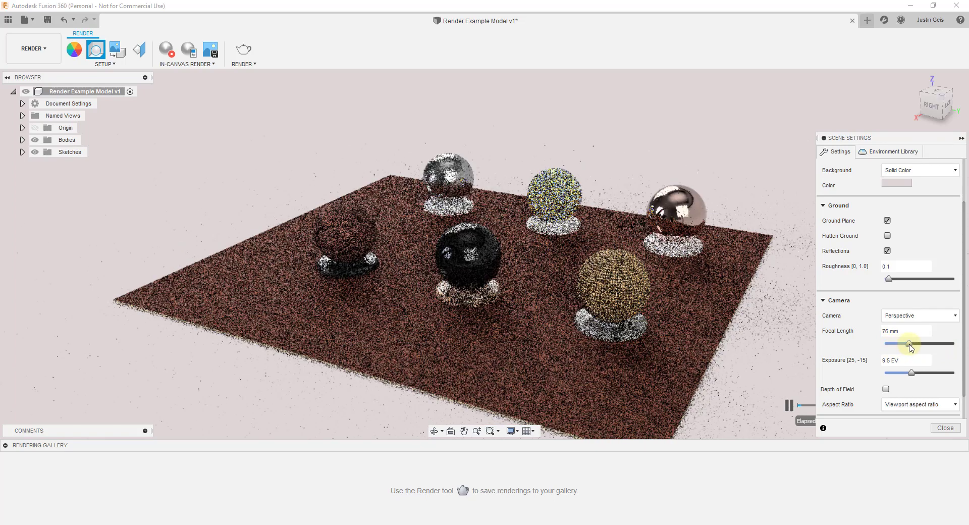
{"action": "scroll", "coordinate": [884, 347], "scroll_direction": "down", "scroll_amount": 1}
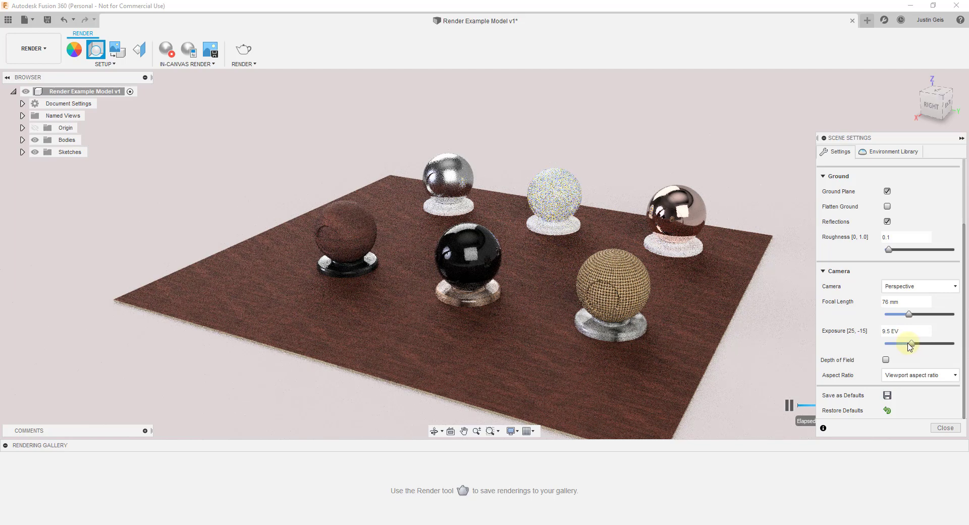
Drag the Exposure slider, trying a much brighter value, and settle it at 9.2 EV
{"action": "left_click_drag", "start_coordinate": [906, 343], "coordinate": [911, 343]}
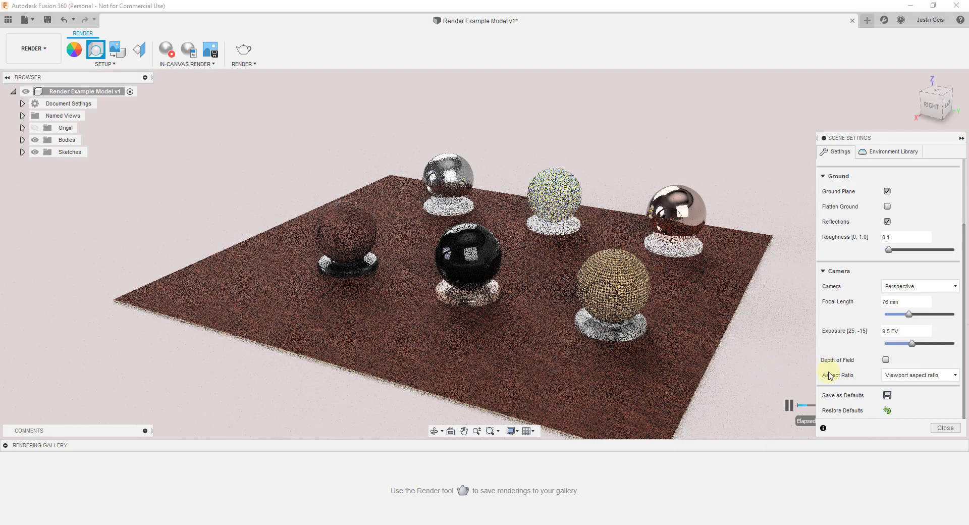
{"action": "mouse_move", "coordinate": [912, 343]}
{"action": "left_mouse_down"}
{"action": "mouse_move", "coordinate": [929, 344]}
{"action": "mouse_move", "coordinate": [901, 347]}
{"action": "mouse_move", "coordinate": [913, 344]}
{"action": "left_mouse_up"}
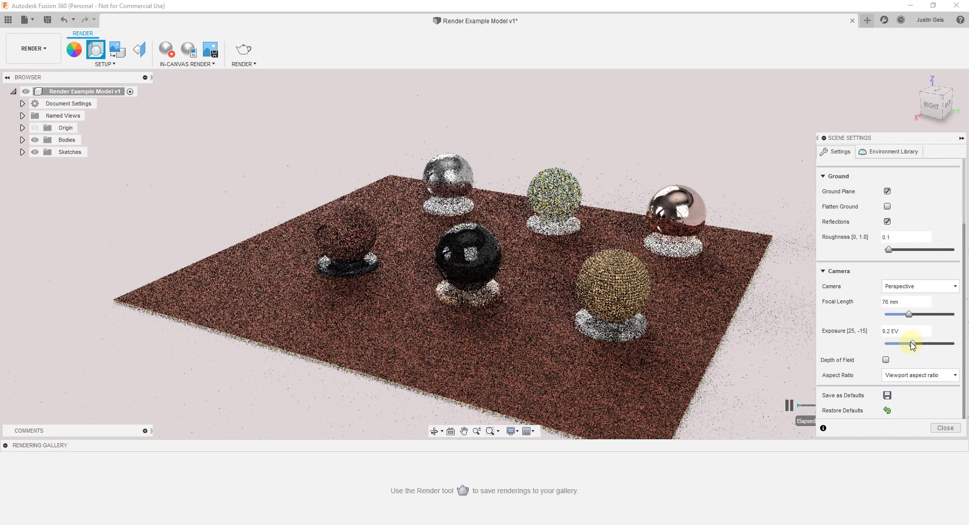
{"action": "left_click_drag", "start_coordinate": [915, 345], "coordinate": [912, 343]}
{"action": "scroll", "coordinate": [752, 328], "scroll_direction": "up", "scroll_amount": 2}
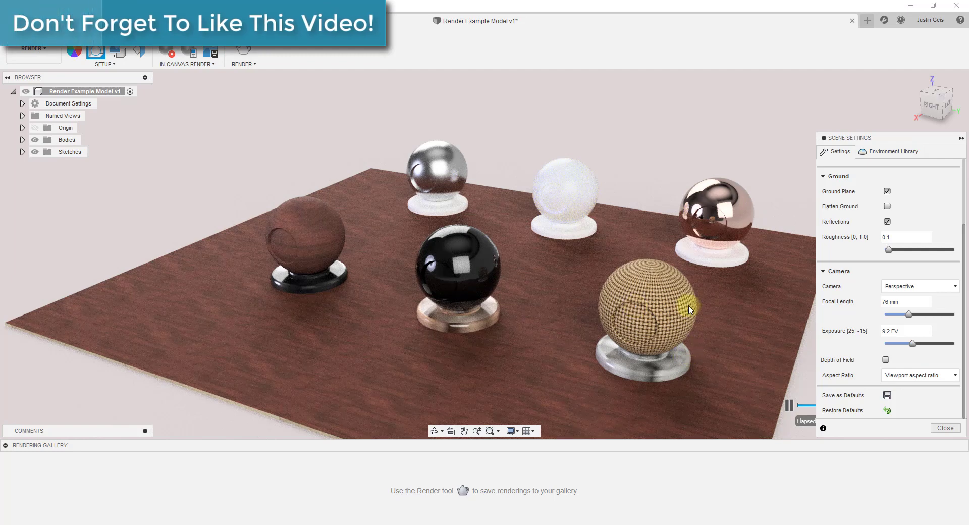
Set Aspect Ratio to 4:3 Presentation, recentring the spheres and briefly comparing with Viewport
{"action": "left_click", "coordinate": [908, 375]}
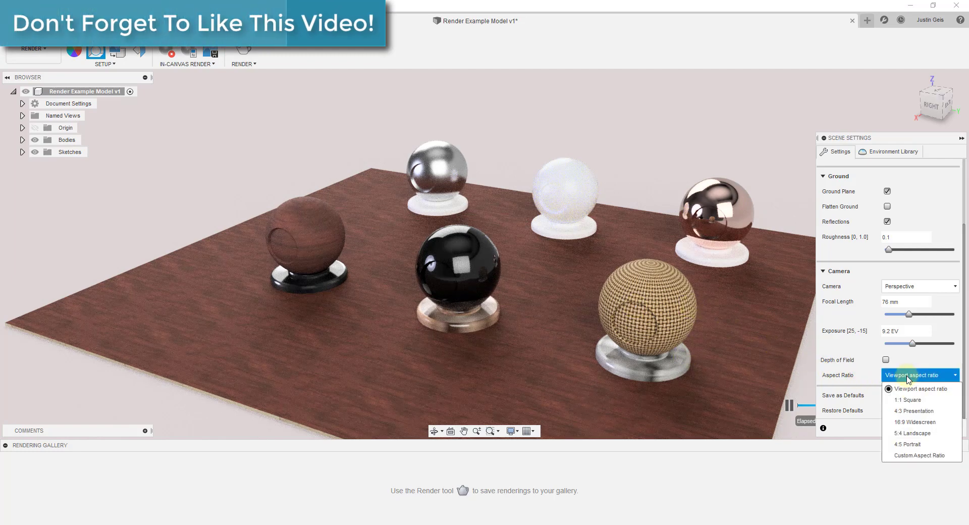
{"action": "left_click", "coordinate": [908, 411]}
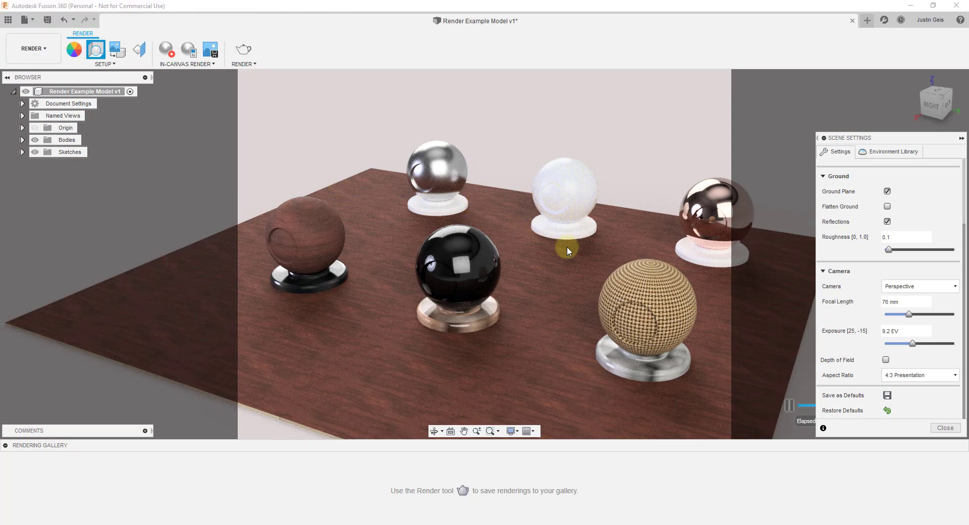
{"action": "middle_click_drag", "start_coordinate": [573, 257], "coordinate": [546, 262]}
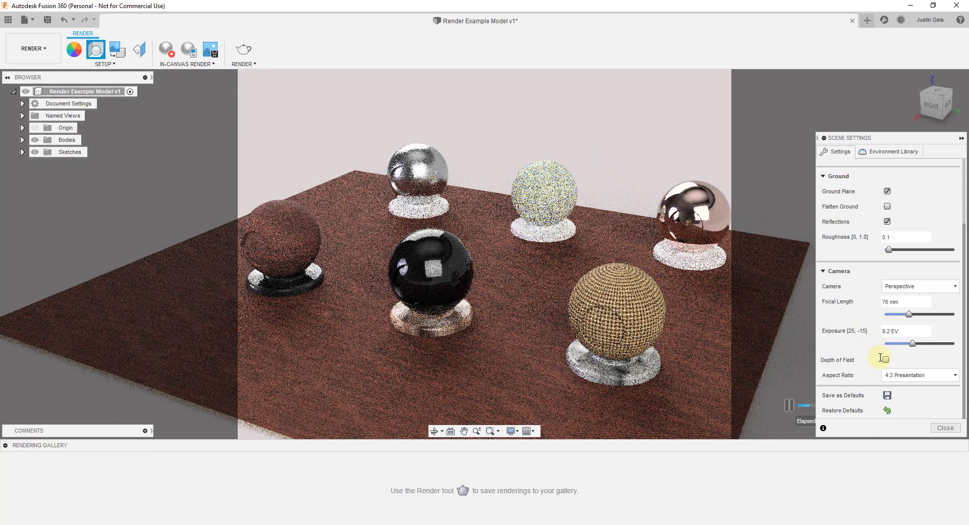
{"action": "left_click", "coordinate": [910, 378]}
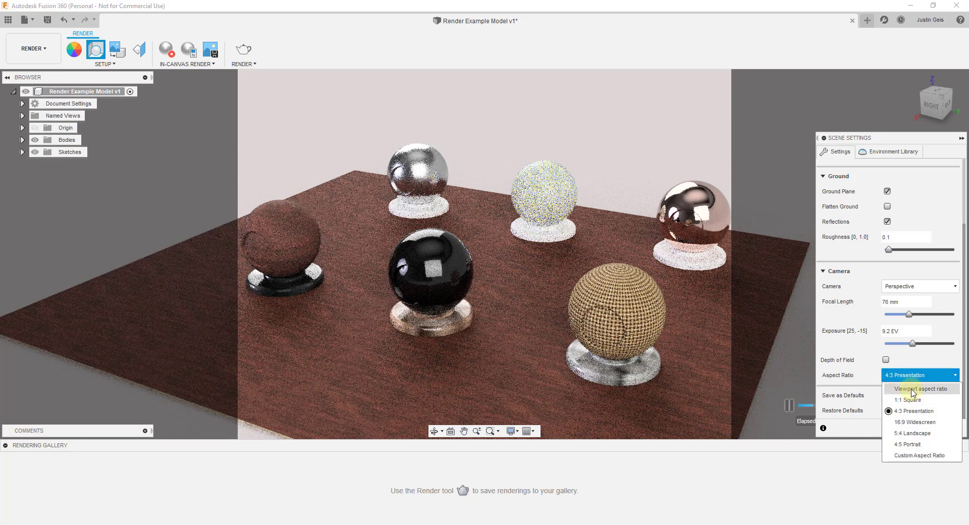
{"action": "left_click", "coordinate": [913, 390]}
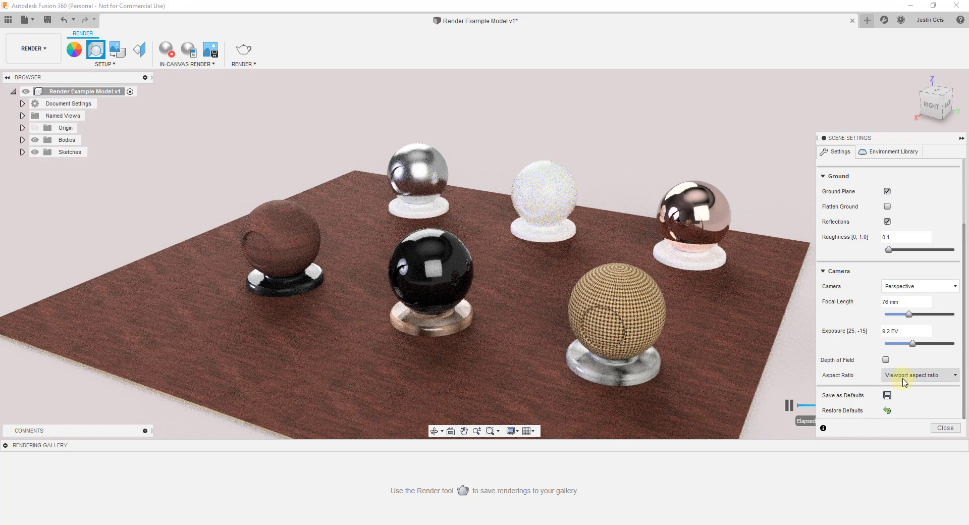
{"action": "left_click", "coordinate": [927, 380]}
{"action": "left_click", "coordinate": [910, 412]}
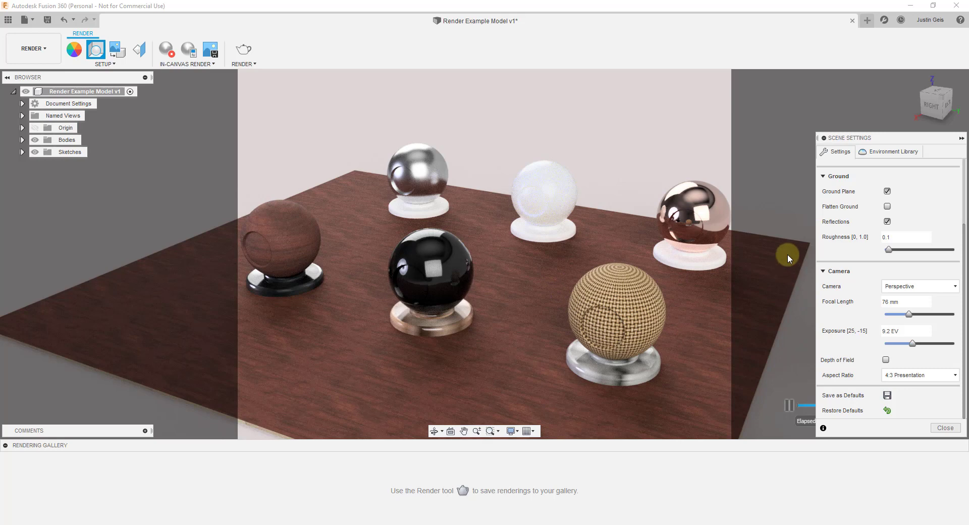
Recentre the spheres, set focal length to 78 mm after trying 10 mm, and close Scene Settings
{"action": "scroll", "coordinate": [788, 254], "scroll_direction": "down", "scroll_amount": 1}
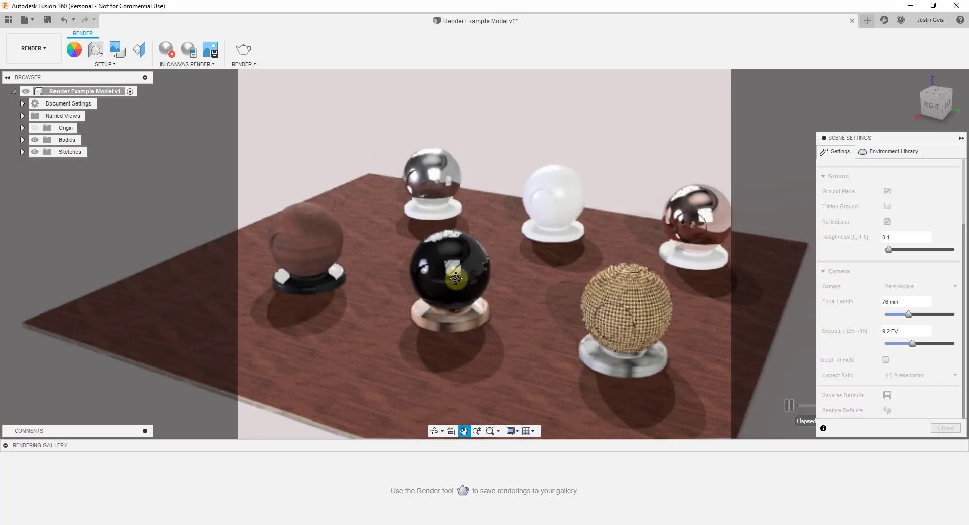
{"action": "middle_click_drag", "start_coordinate": [456, 277], "coordinate": [486, 263]}
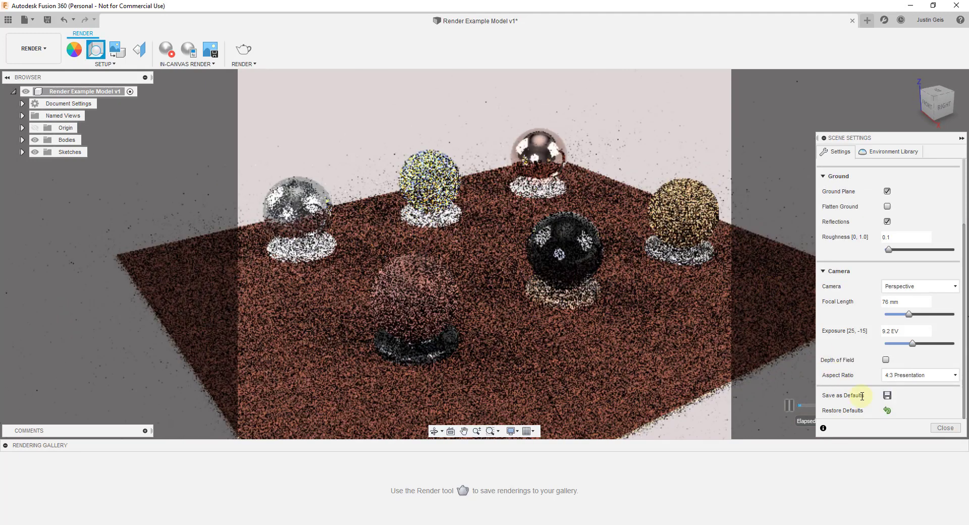
{"action": "left_click_drag", "start_coordinate": [908, 314], "coordinate": [885, 314]}
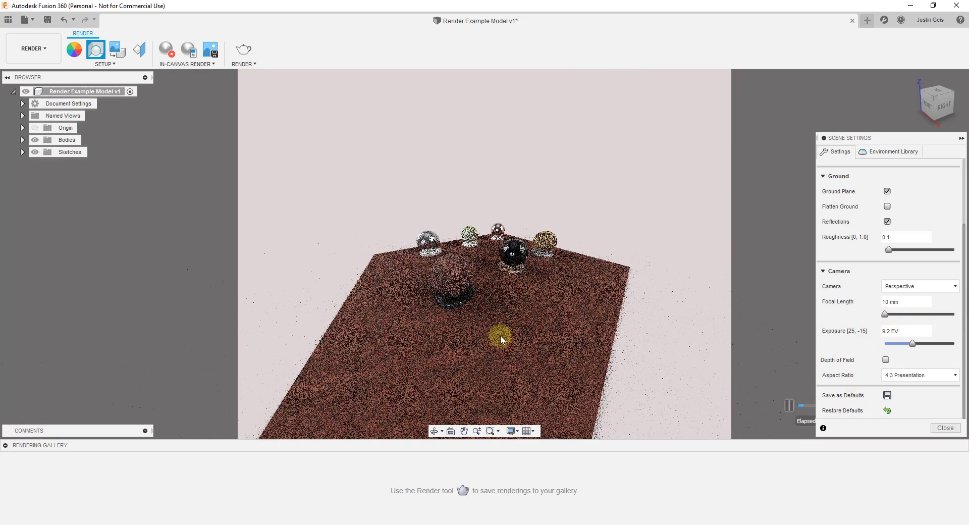
{"action": "left_click_drag", "start_coordinate": [884, 314], "coordinate": [910, 314]}
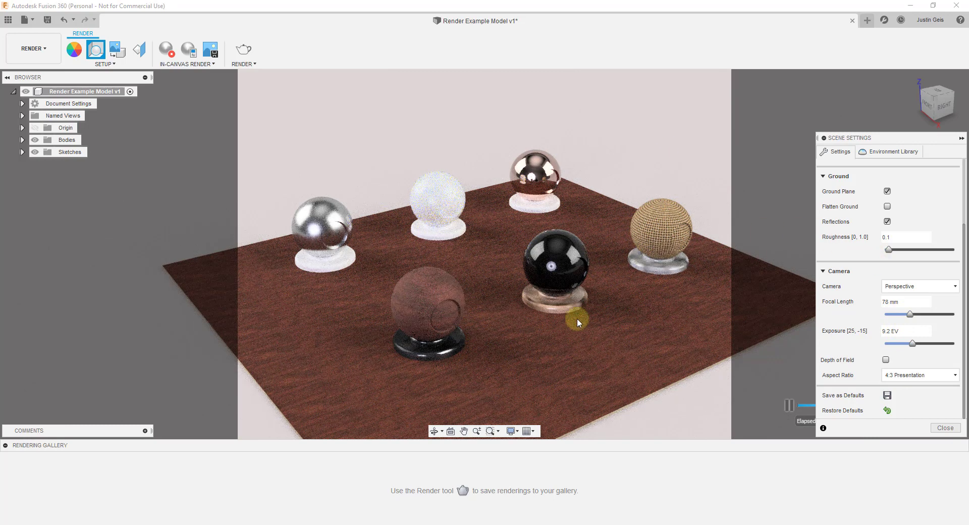
{"action": "left_click", "coordinate": [941, 429]}
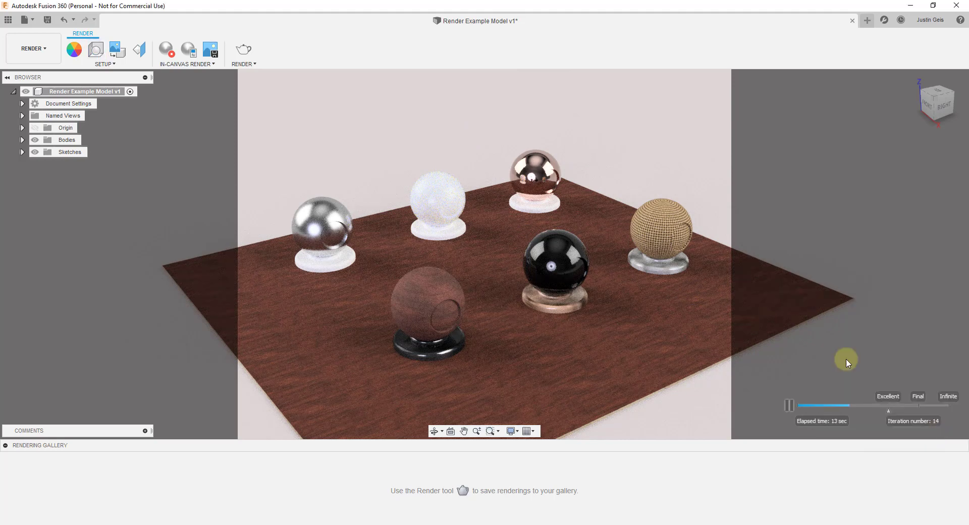
Render the scene locally at Final quality as PNG (Lossless), 977 × 733 px
{"action": "left_click", "coordinate": [245, 52]}
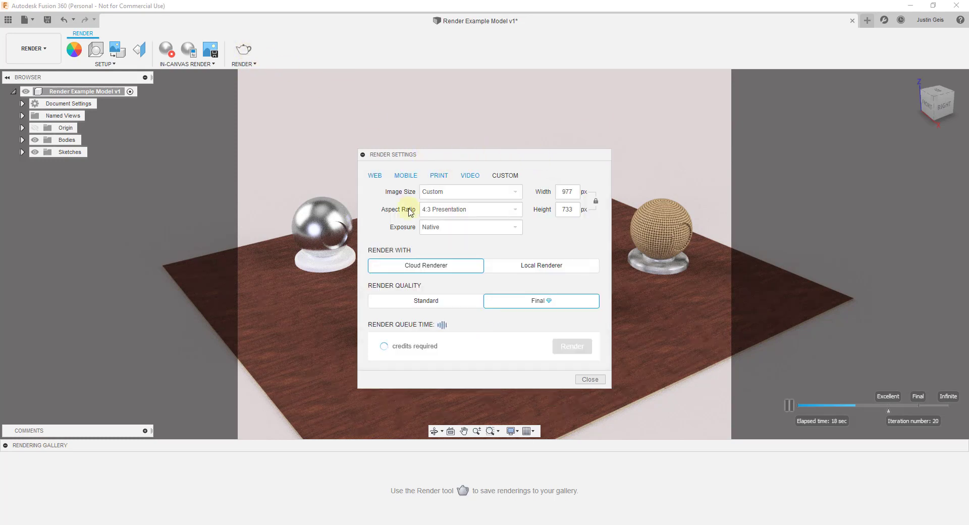
{"action": "left_click", "coordinate": [544, 268]}
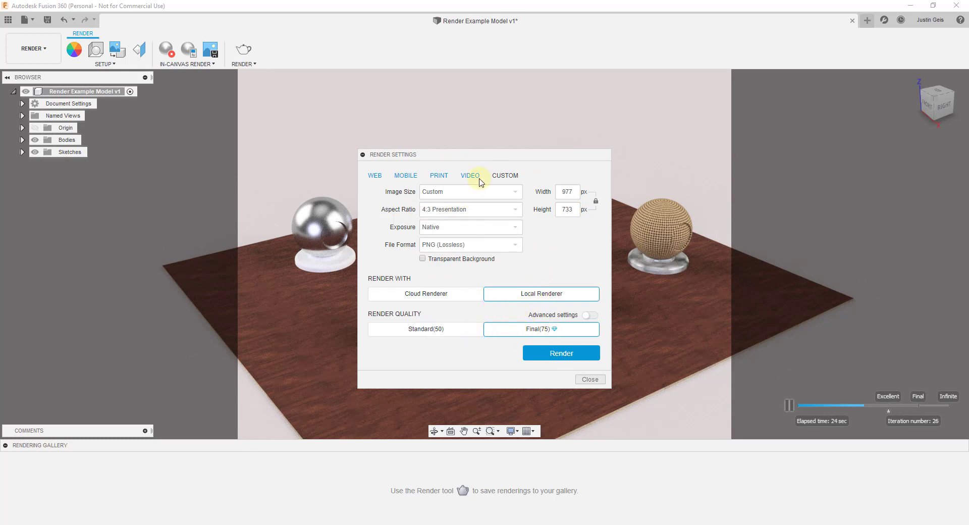
{"action": "left_click", "coordinate": [457, 245]}
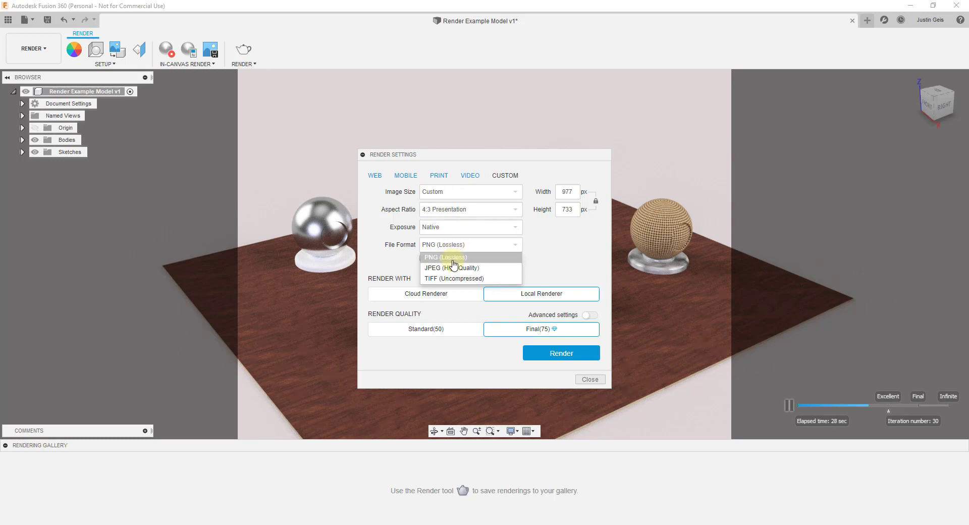
{"action": "left_click", "coordinate": [461, 256]}
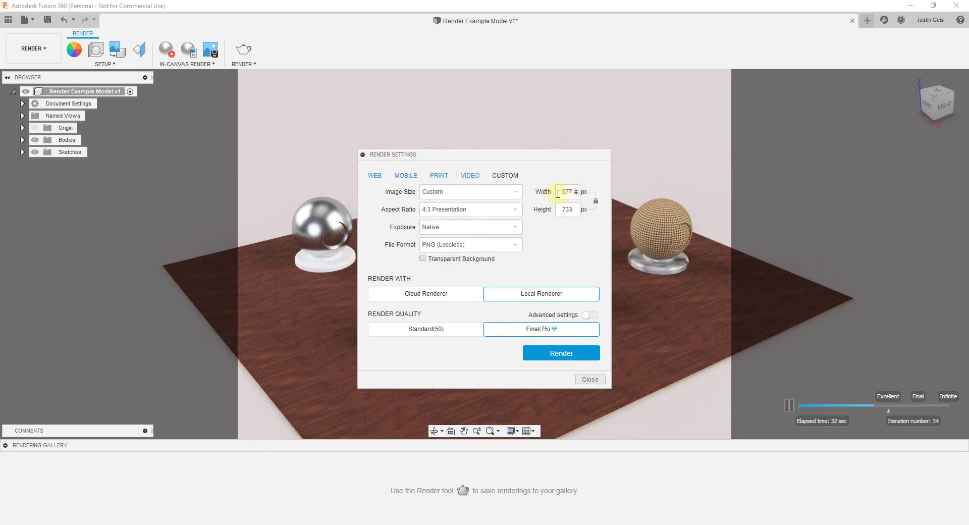
{"action": "left_click", "coordinate": [542, 357]}
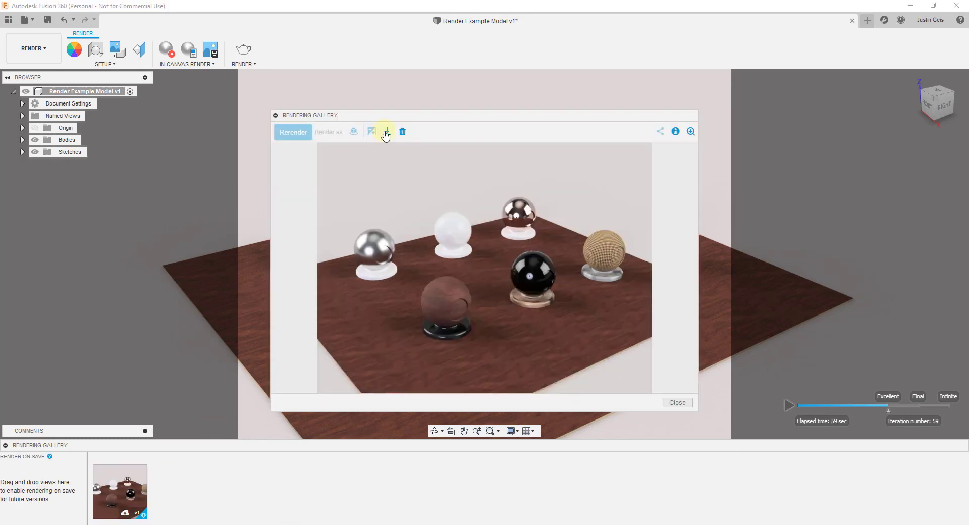
Open the finished render from the gallery and download it as PNG named 'Test Image'
{"action": "left_click", "coordinate": [353, 406]}
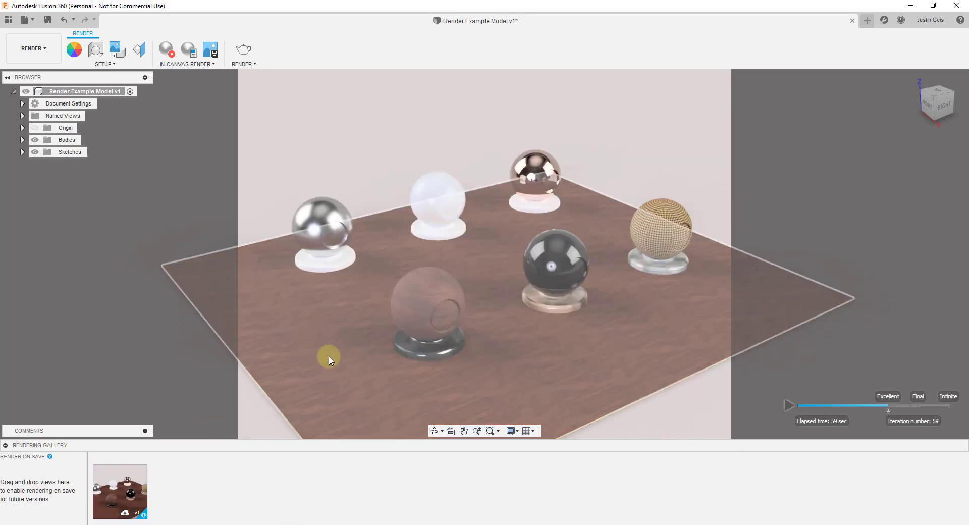
{"action": "double_click", "coordinate": [122, 492]}
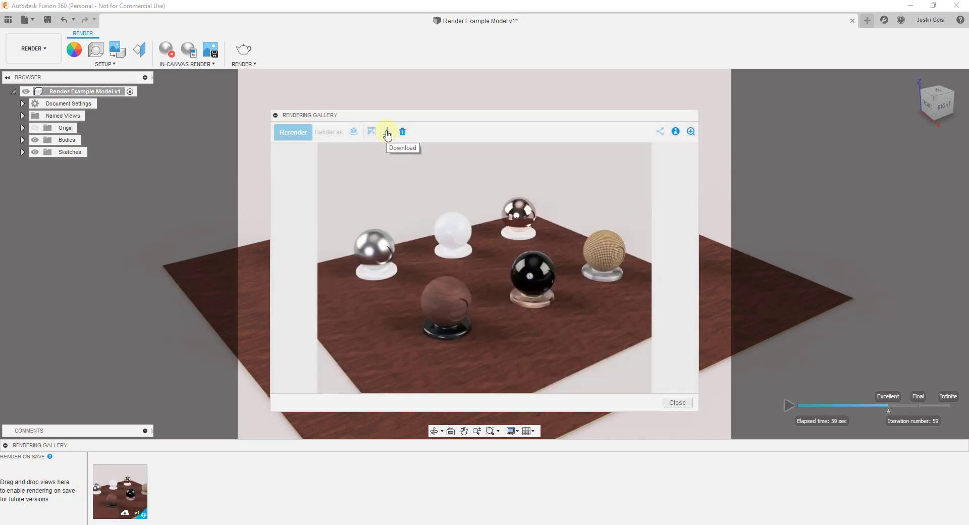
{"action": "left_click", "coordinate": [387, 133]}
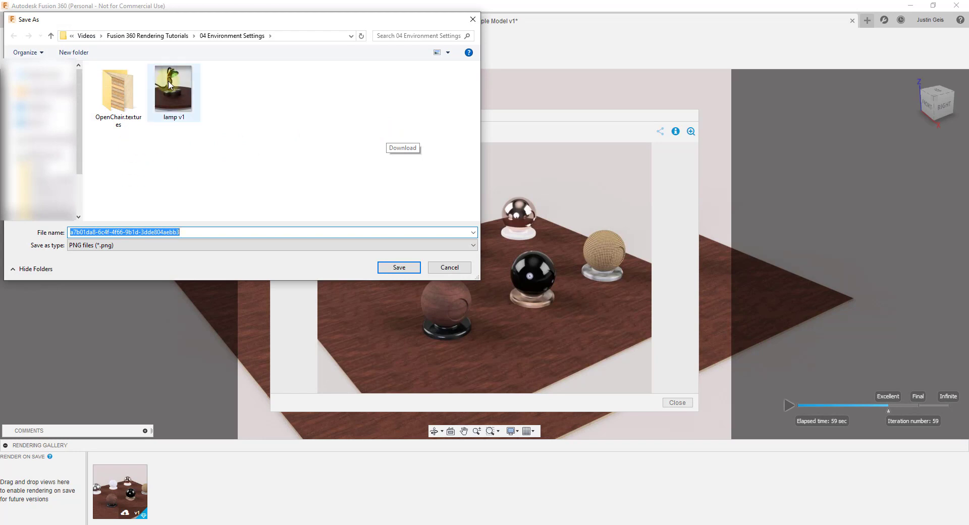
{"action": "type", "text": "Te"}
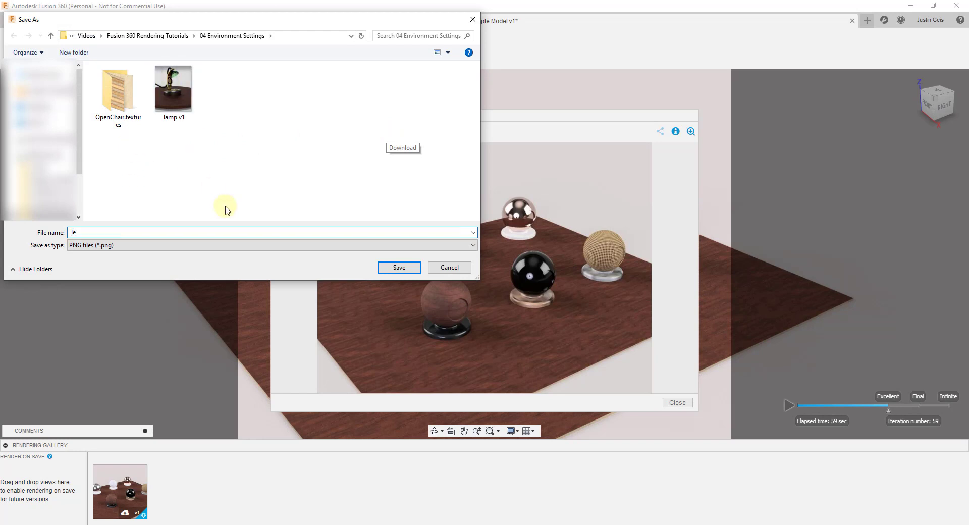
{"action": "type", "text": "st Image"}
{"action": "key", "text": "Return"}
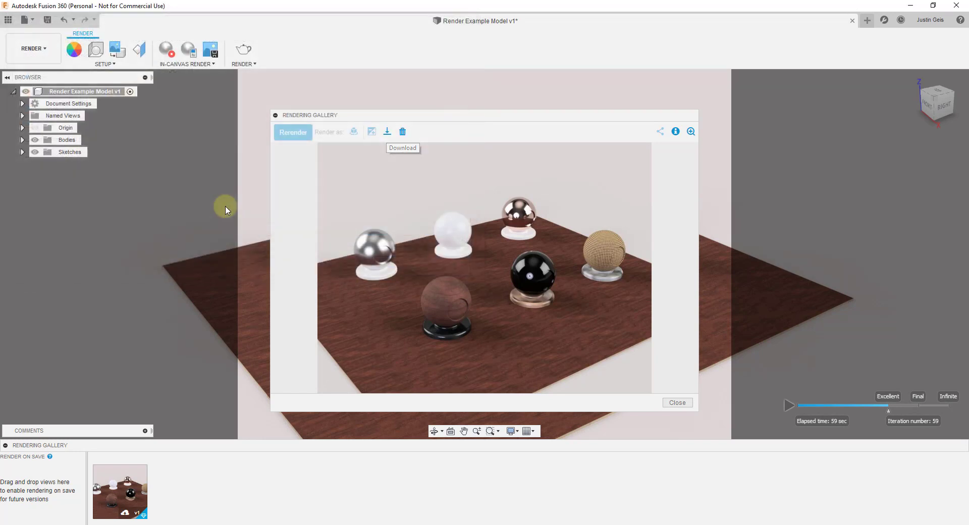